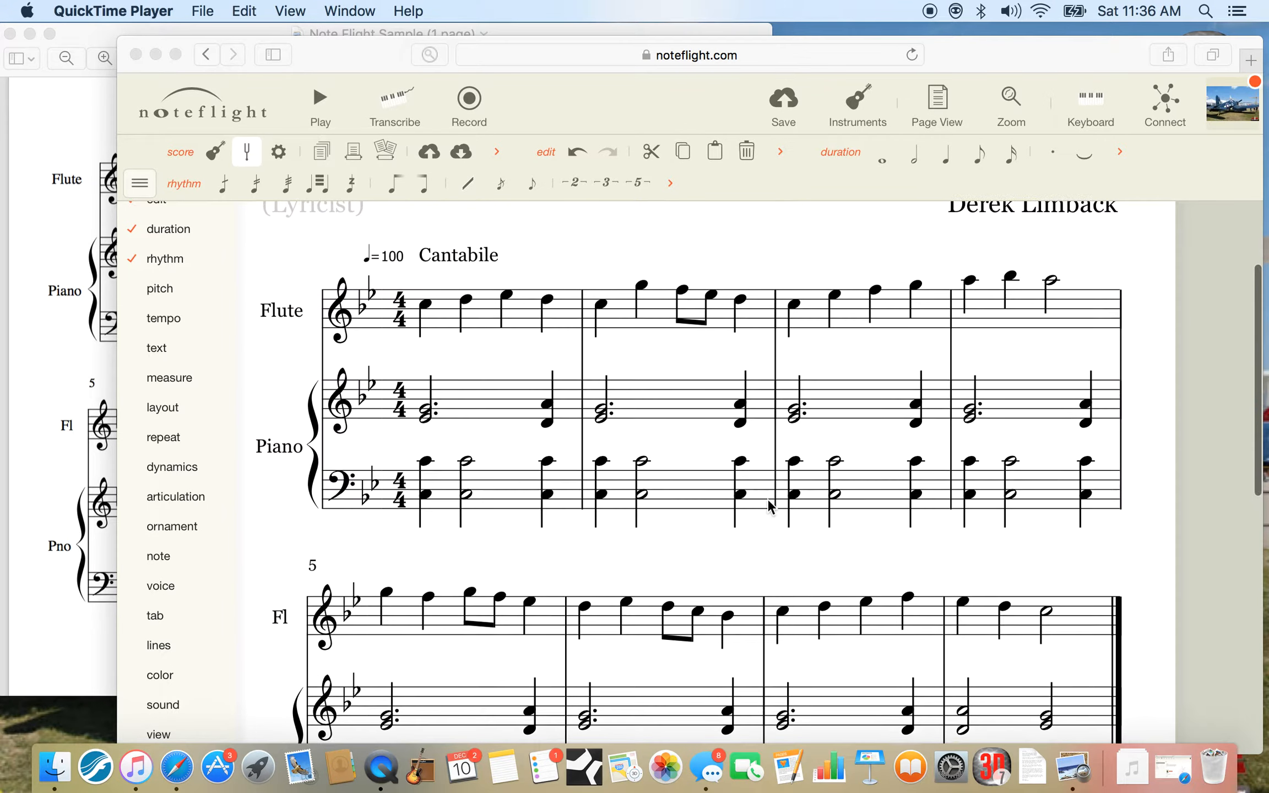
Check the final measure of the reference score in Preview, and select measure 8 on the flute and both piano staves in Noteflight.
left_click(49, 225)
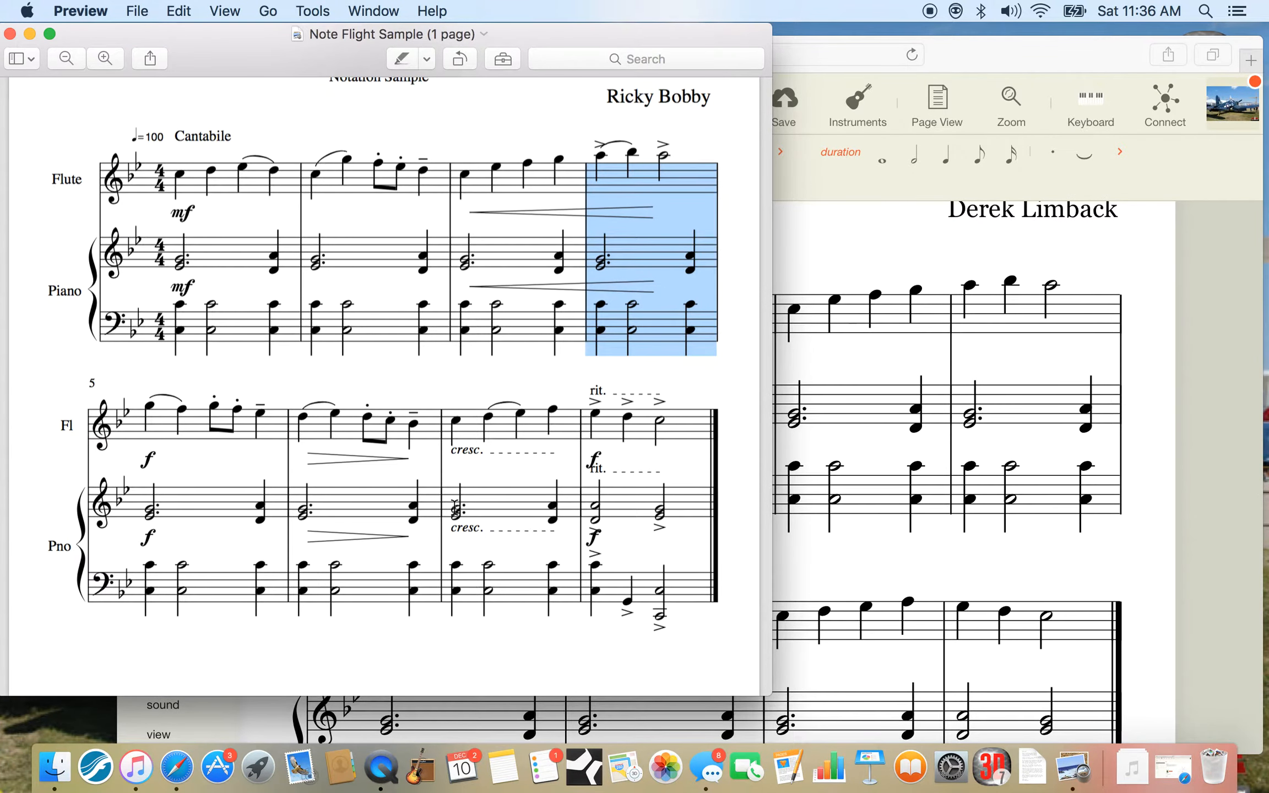
scroll(452, 504, "up", 3)
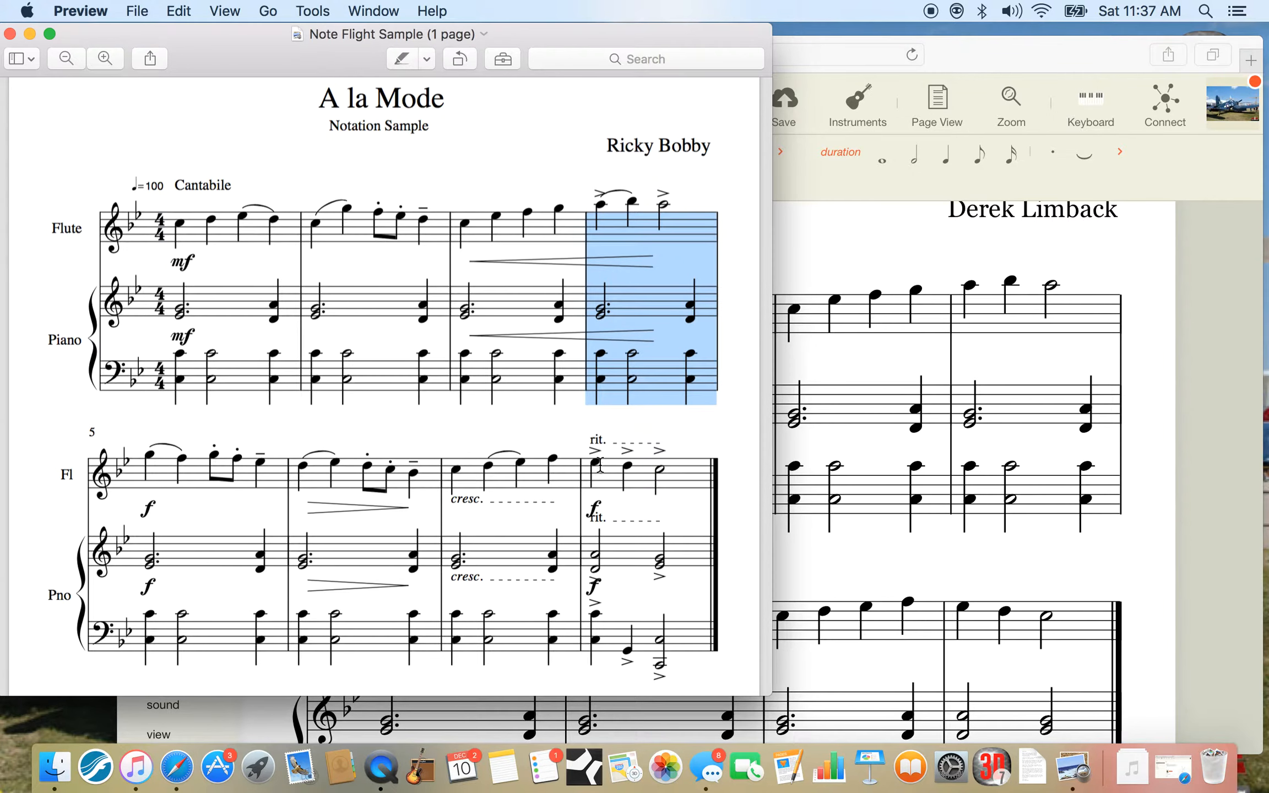
left_click(607, 473)
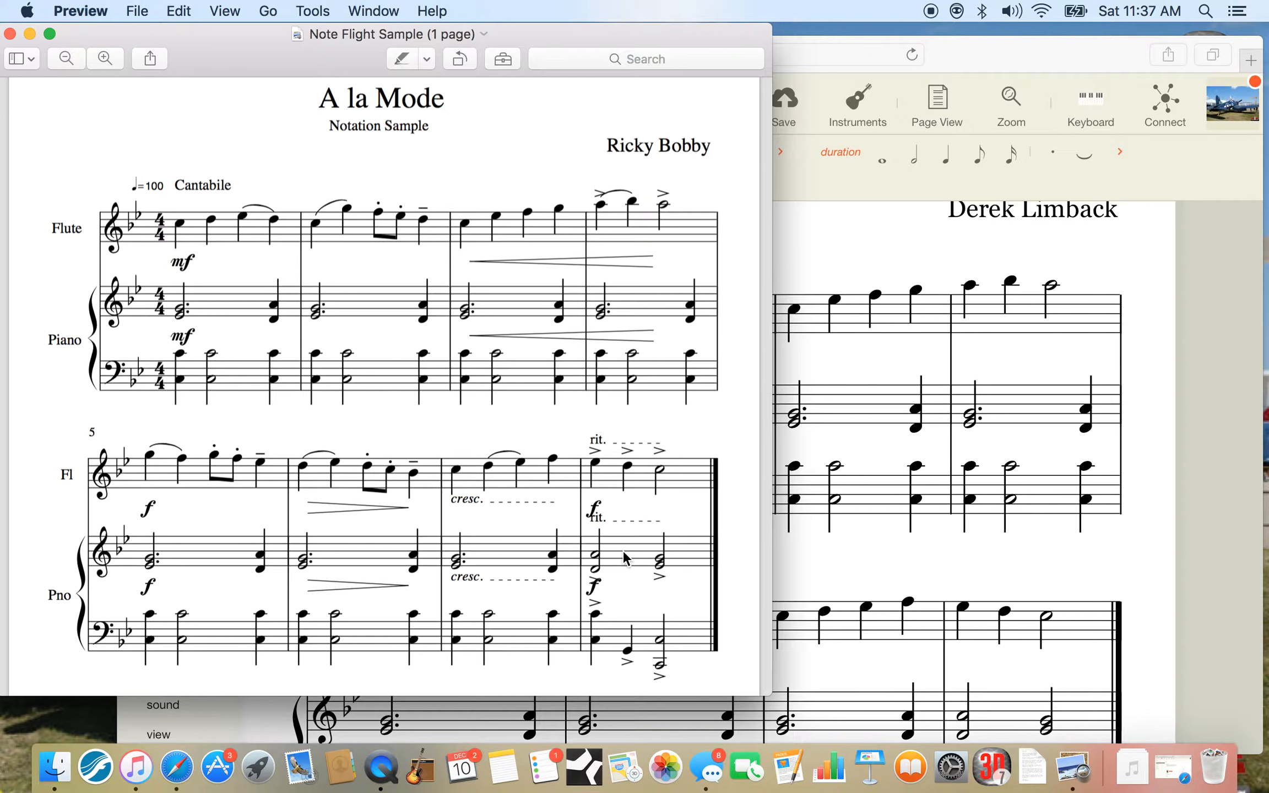
left_click(641, 556)
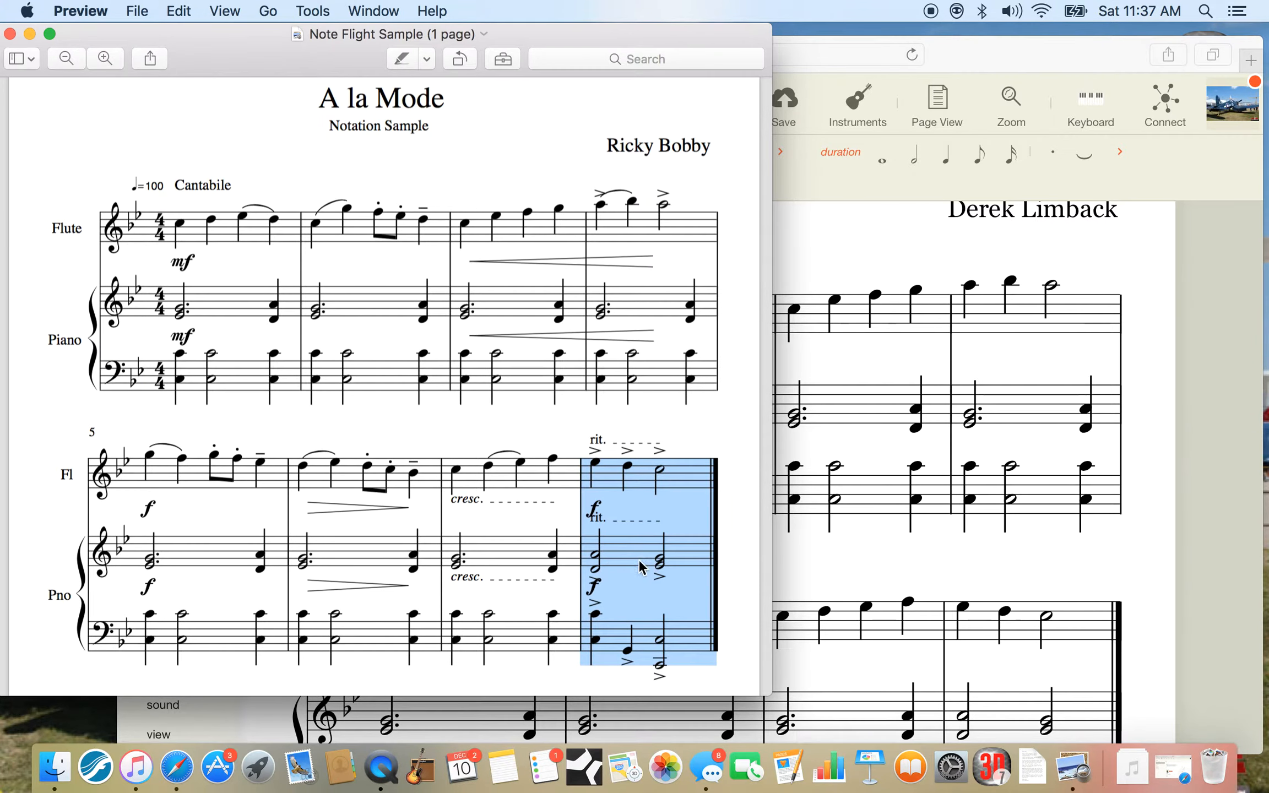
left_click(888, 574)
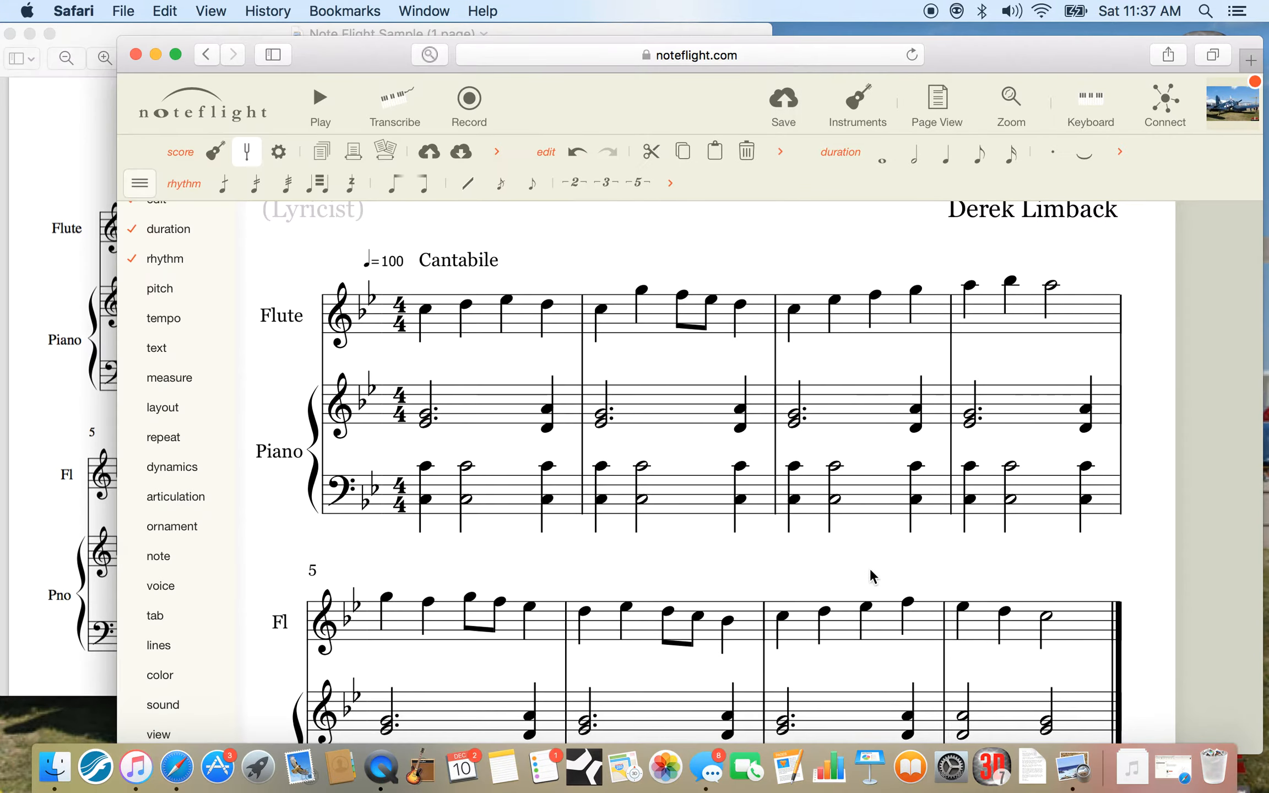
scroll(878, 572, "down", 5)
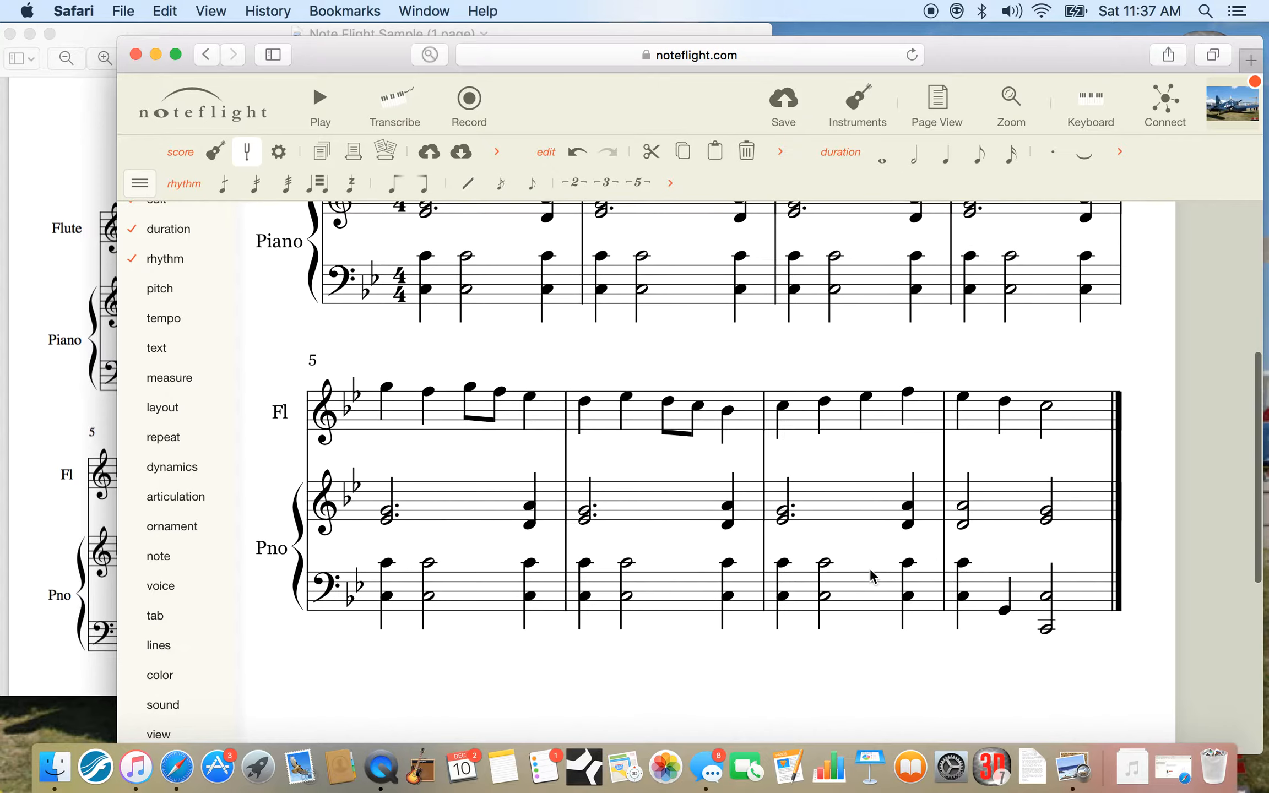
left_click(1009, 424)
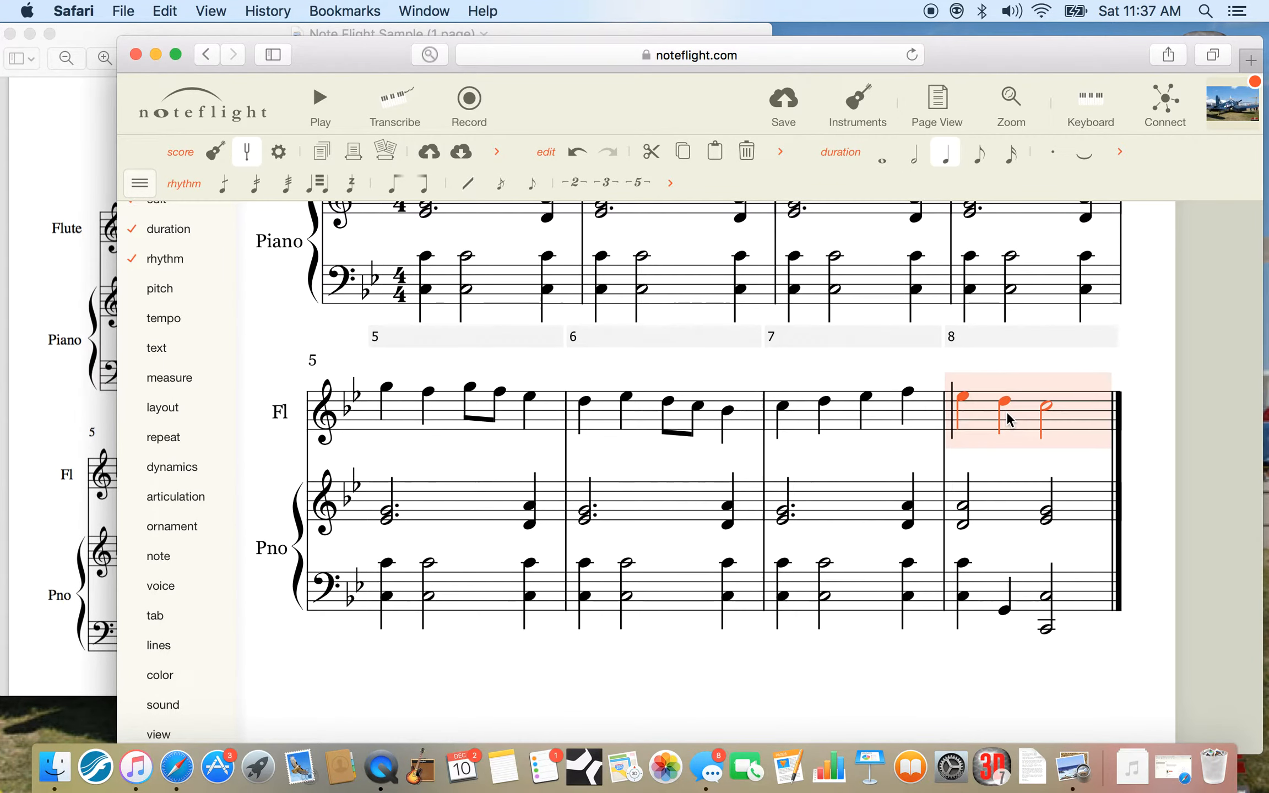
left_click(1062, 586, "super")
left_click(1051, 502, "super")
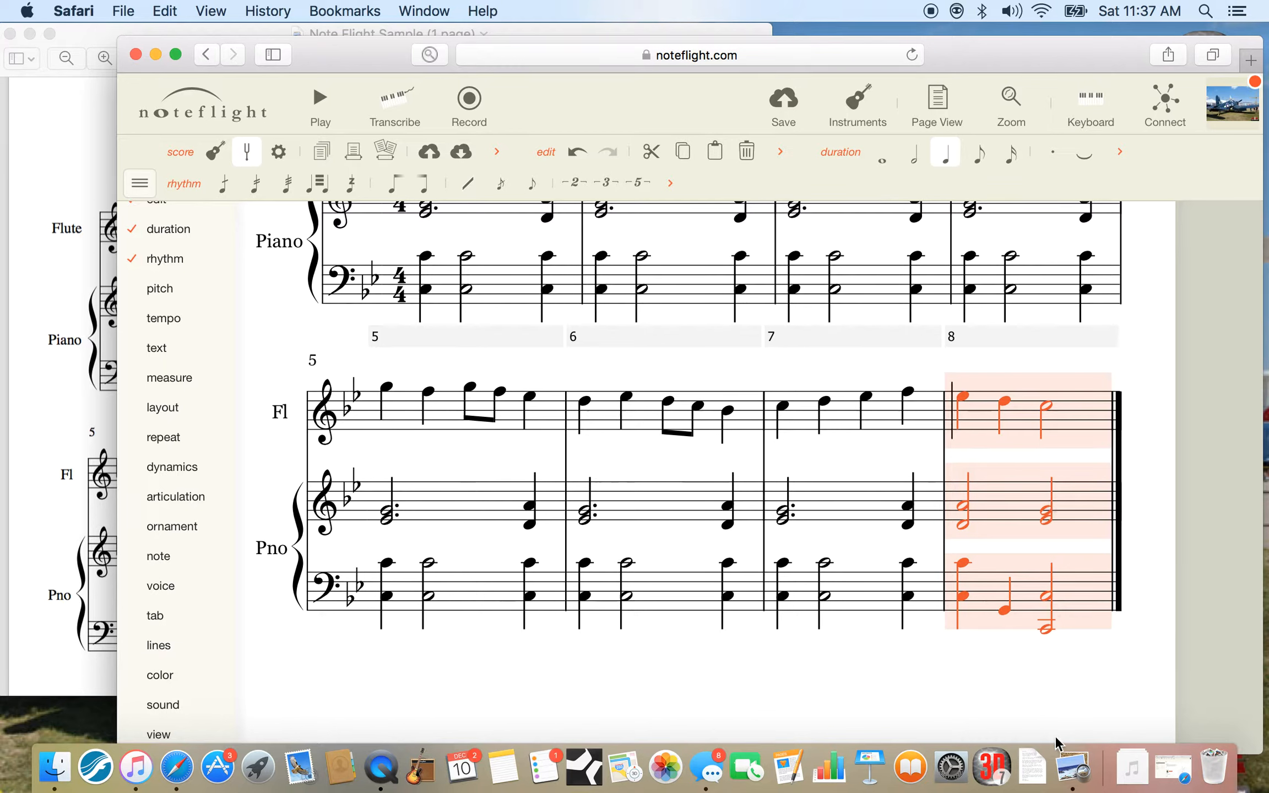
Show the articulation tools in the toolbar and add accents to all the selected notes in measure 8.
mouse_move(163, 480)
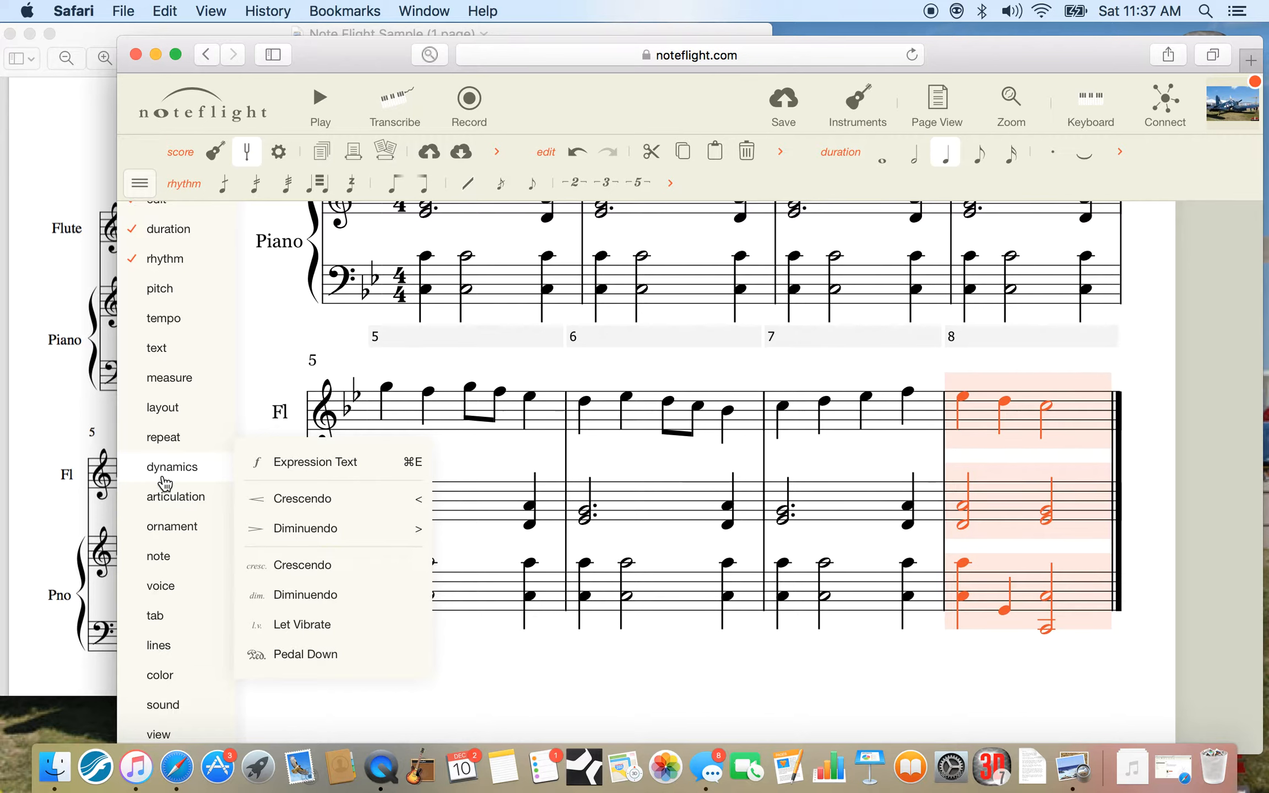
left_click(139, 185)
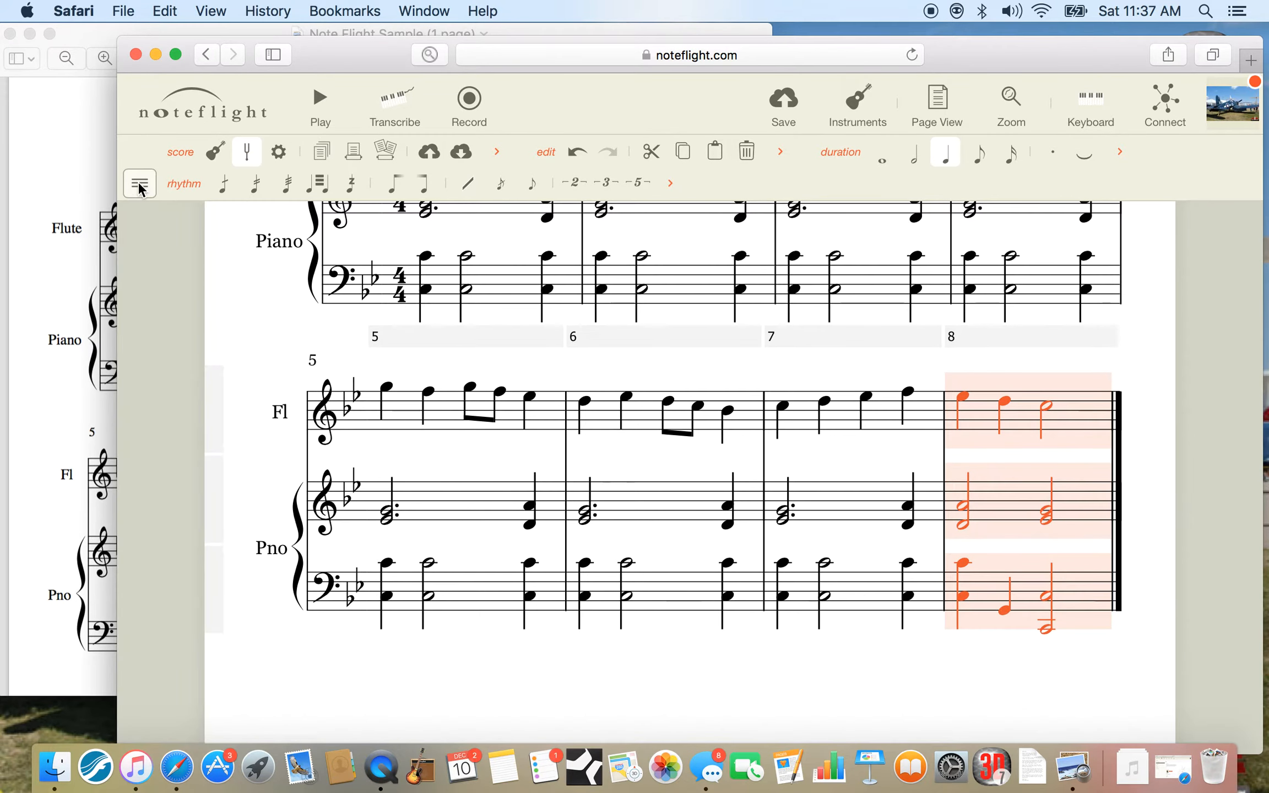
left_click(141, 185)
mouse_move(187, 497)
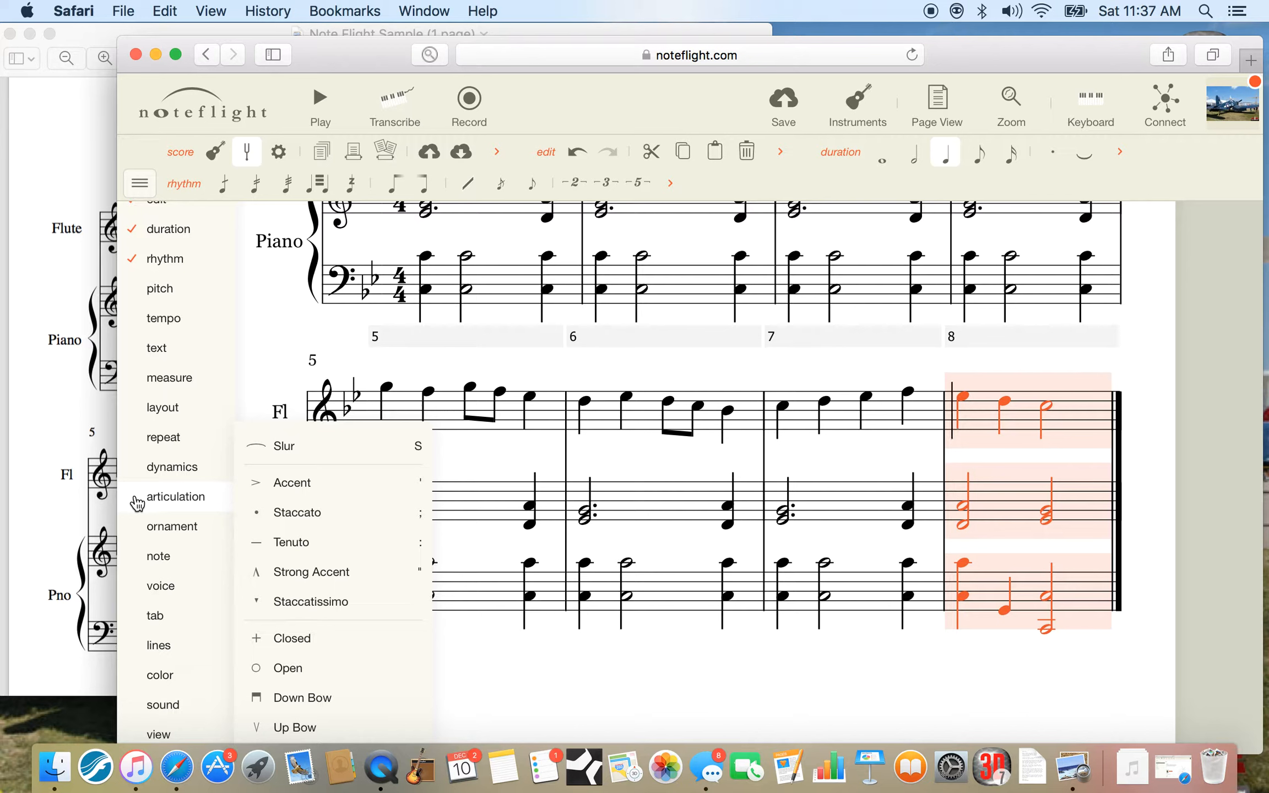
left_click(133, 502)
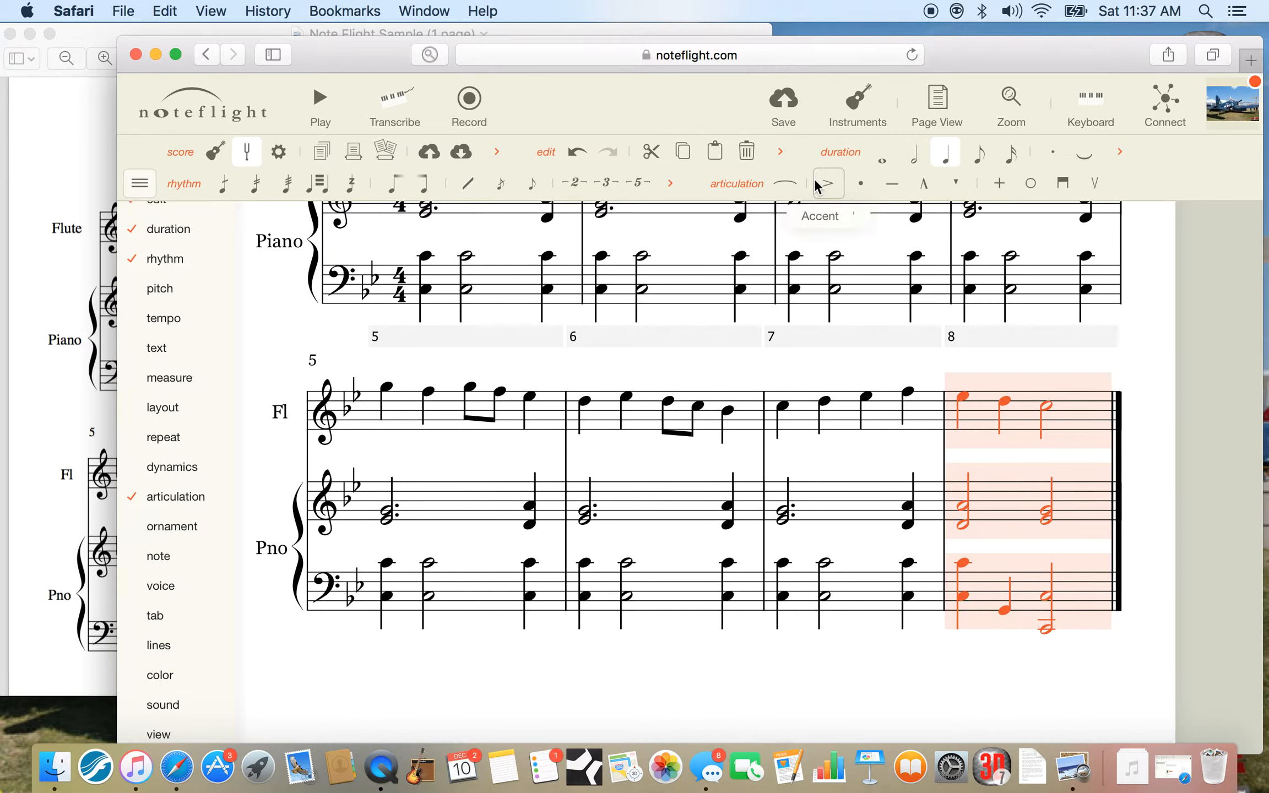
left_click(139, 183)
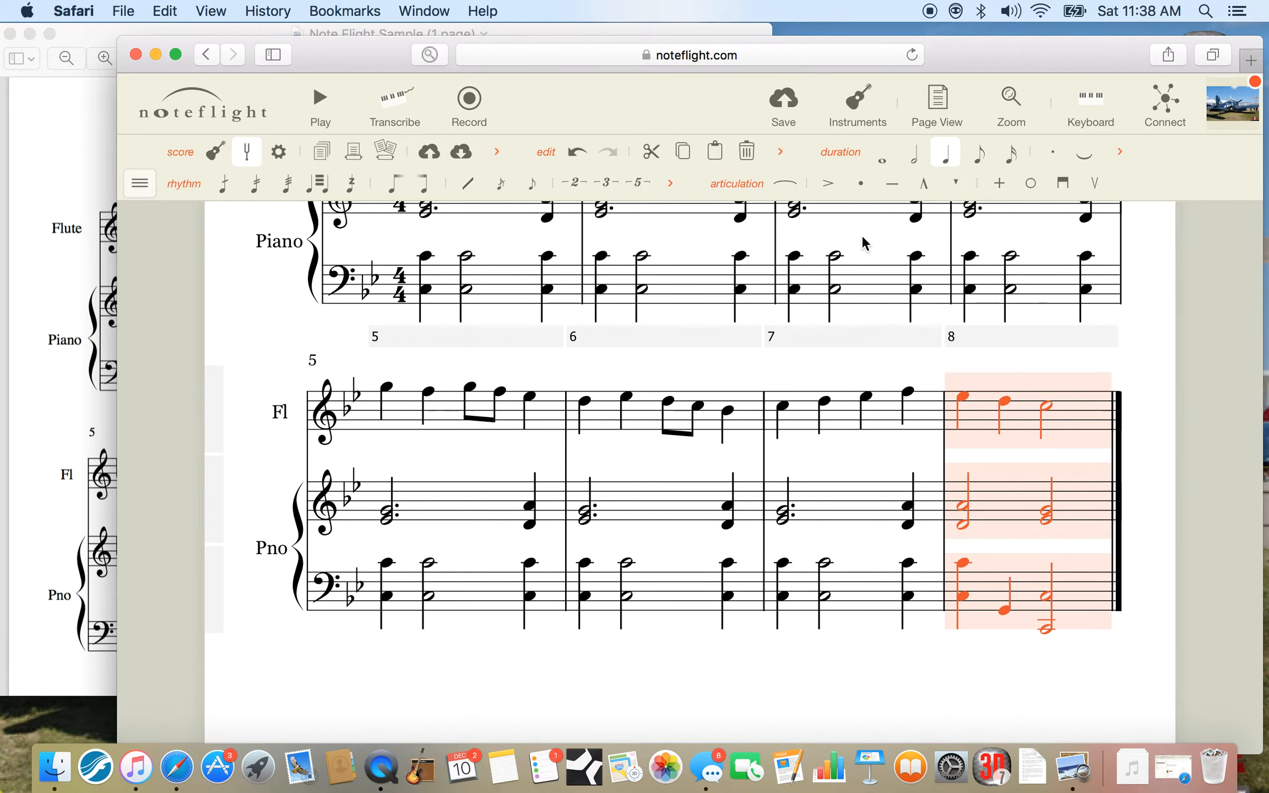
left_click(826, 187)
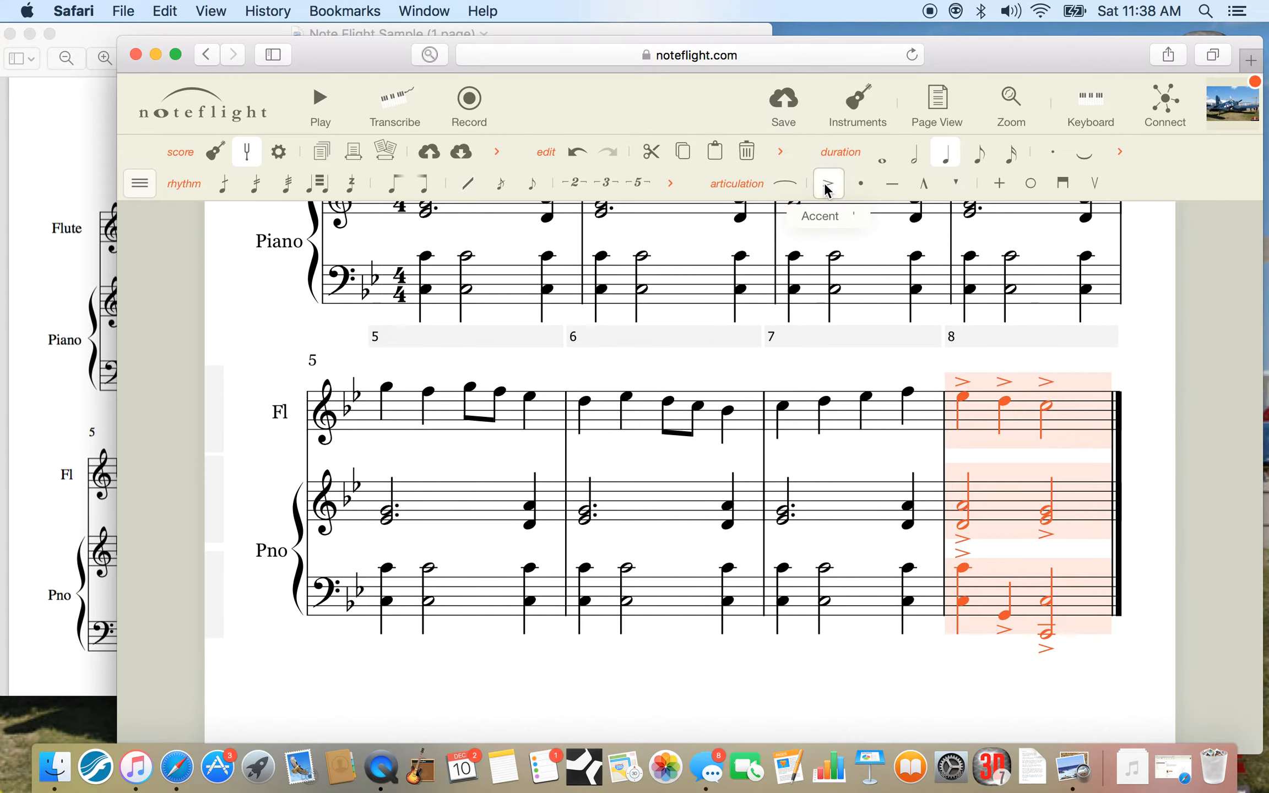
left_click(935, 690)
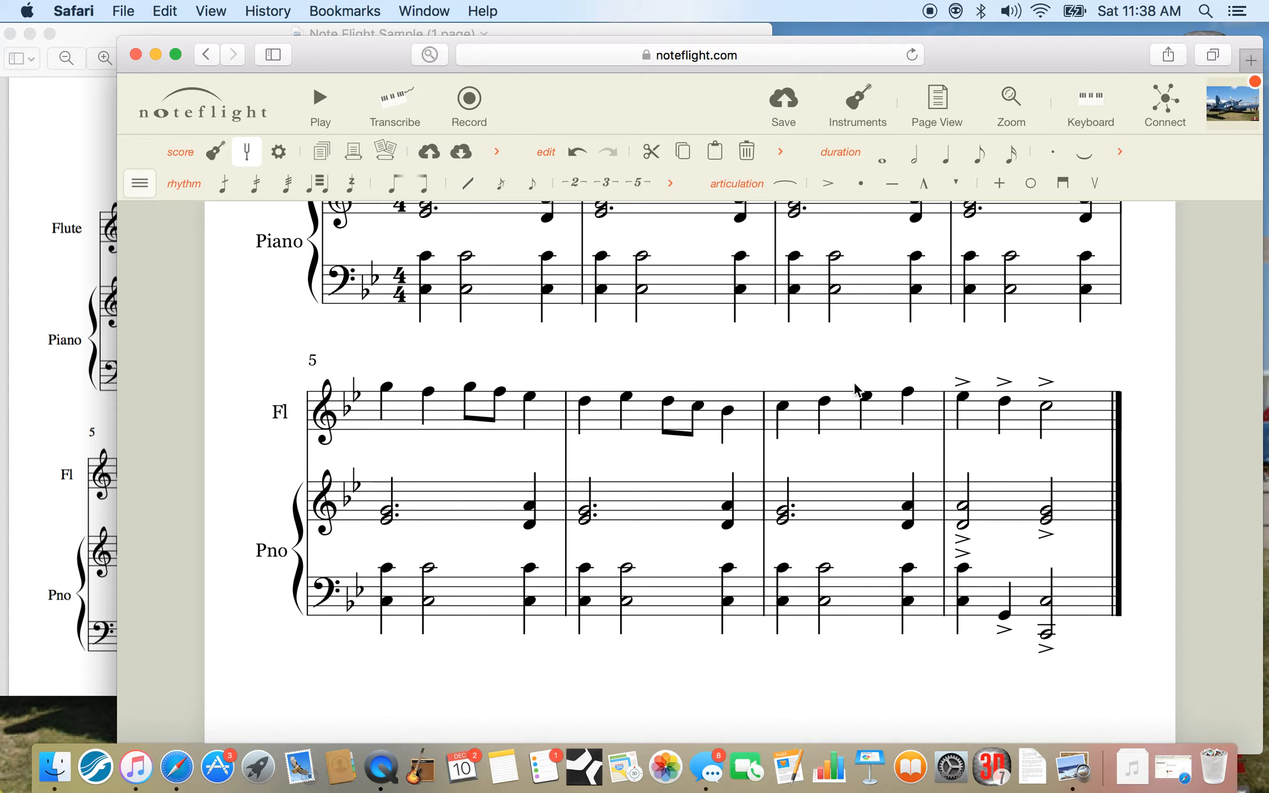
Try toggling an accent on the first flute note of measure 7 and leave that note unaccented.
left_click(782, 409)
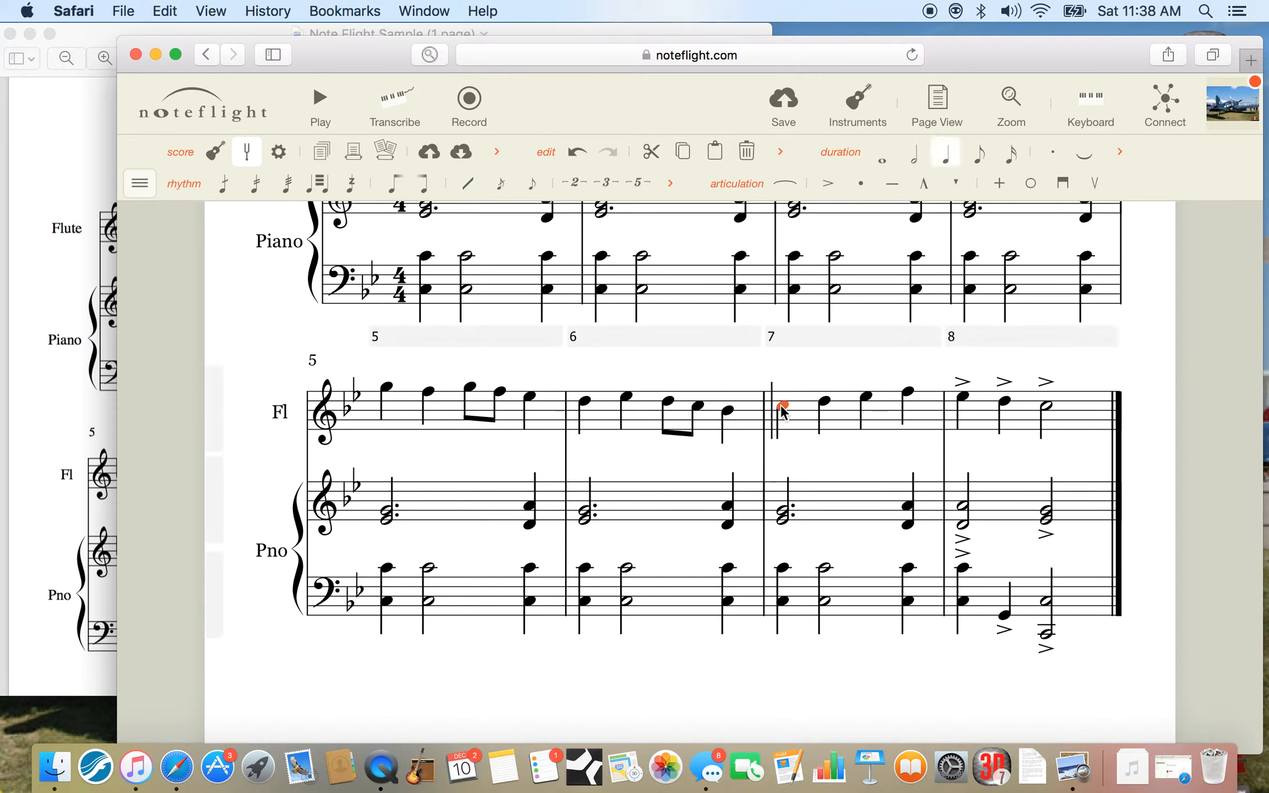
left_click(827, 185)
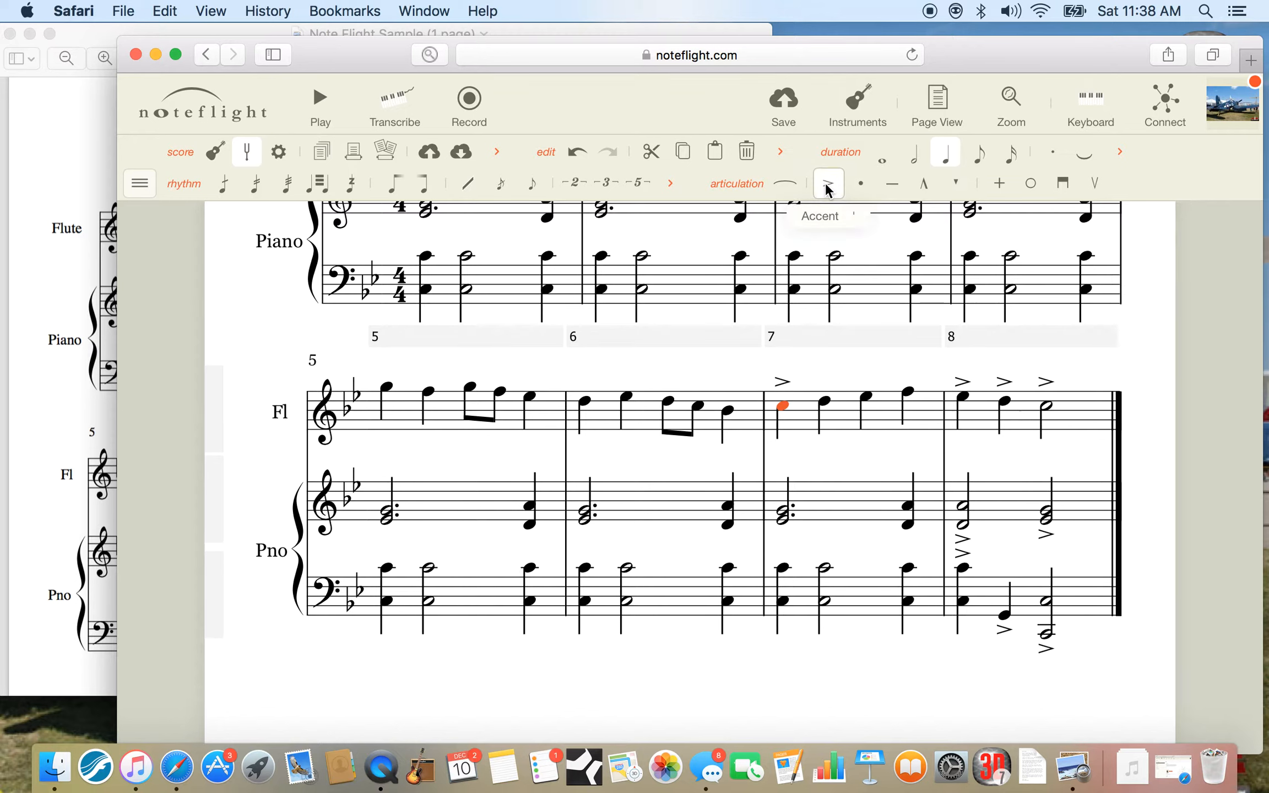
left_click(828, 187)
left_click(830, 184)
left_click(830, 184)
left_click(829, 184)
left_click(573, 156)
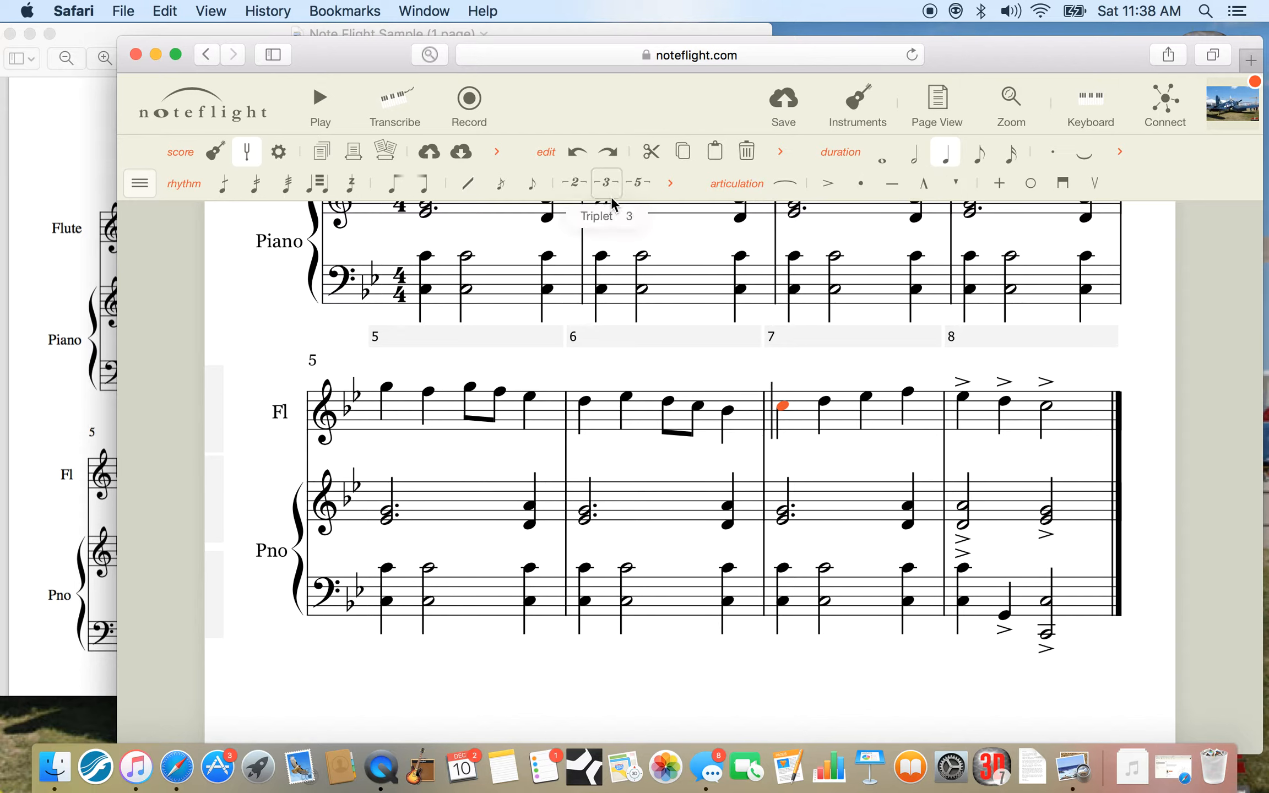
Check the first slur in the Preview reference and slur the third flute note of measure 1 to the fourth in Noteflight.
scroll(702, 440, "up", 1)
scroll(702, 441, "up", 2)
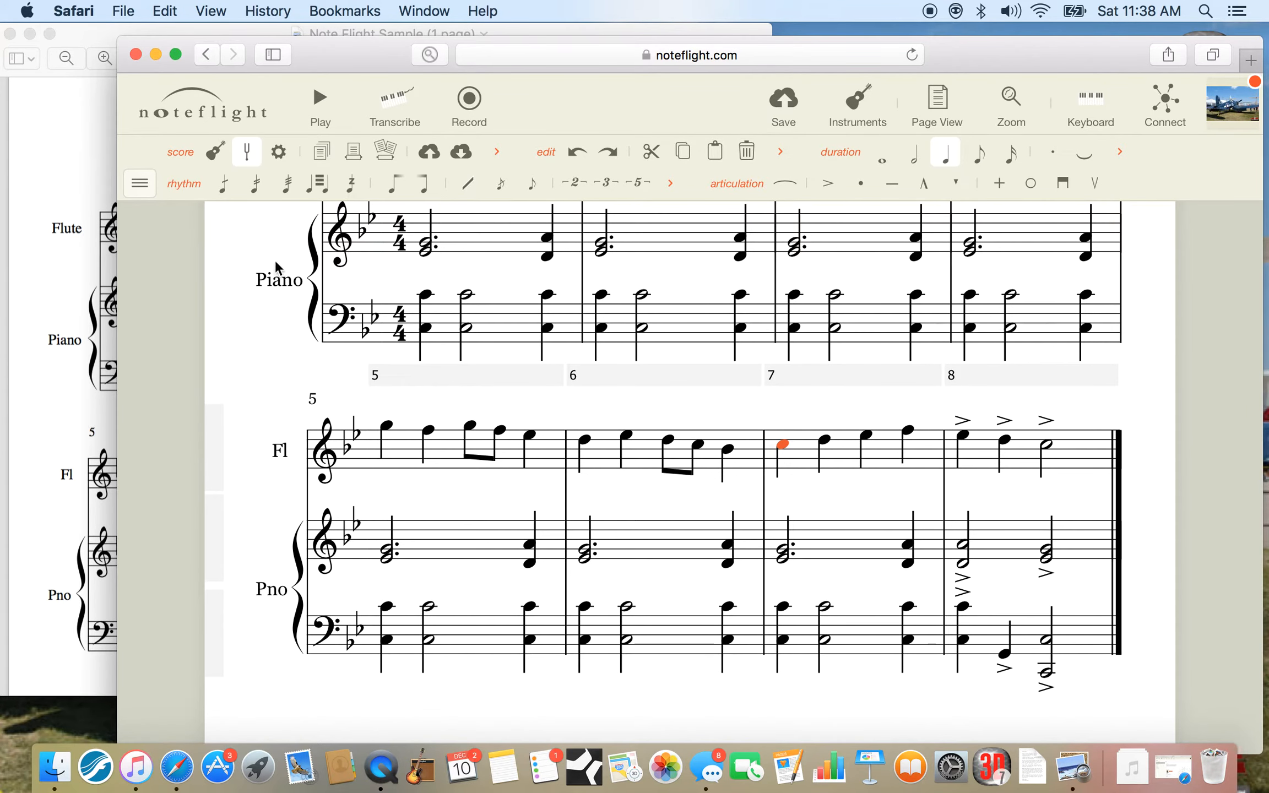
left_click(65, 160)
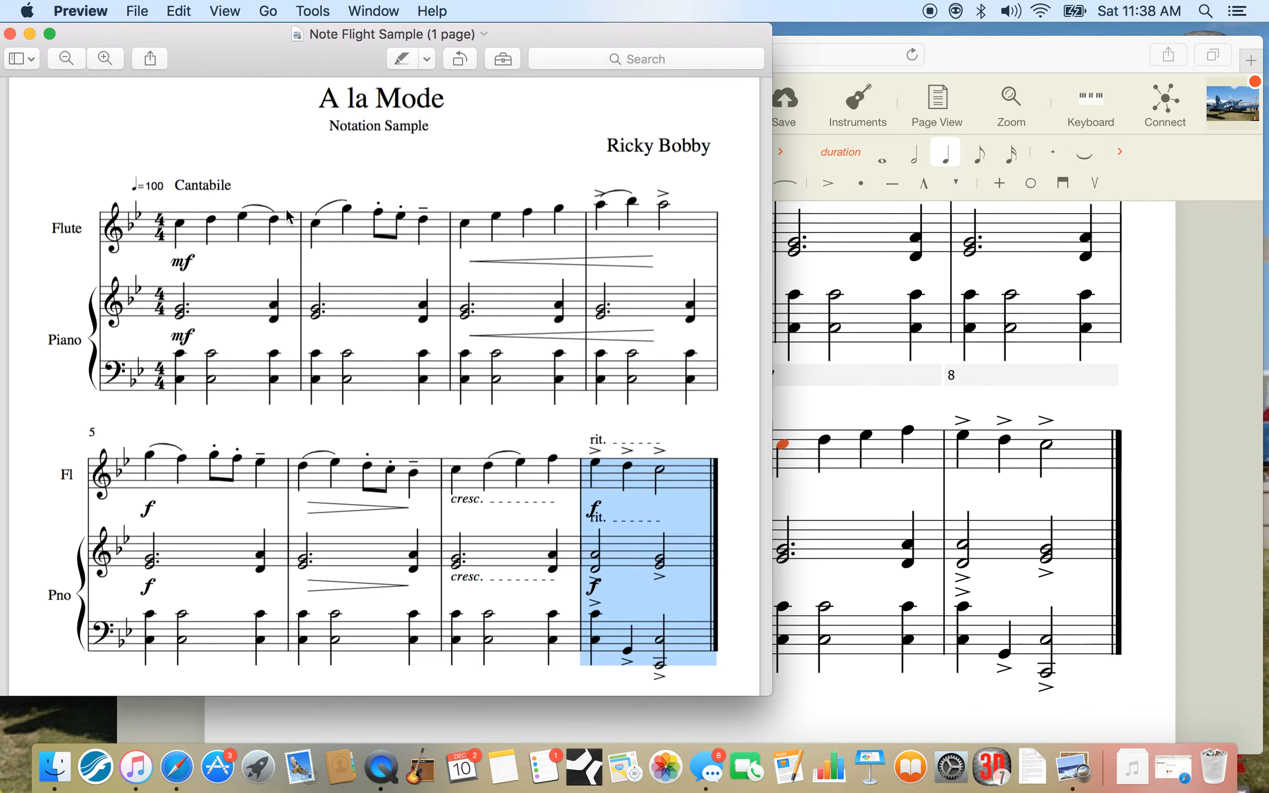
mouse_move(235, 203)
left_mouse_down()
mouse_move(275, 212)
mouse_move(242, 199)
left_mouse_up()
left_click(248, 195)
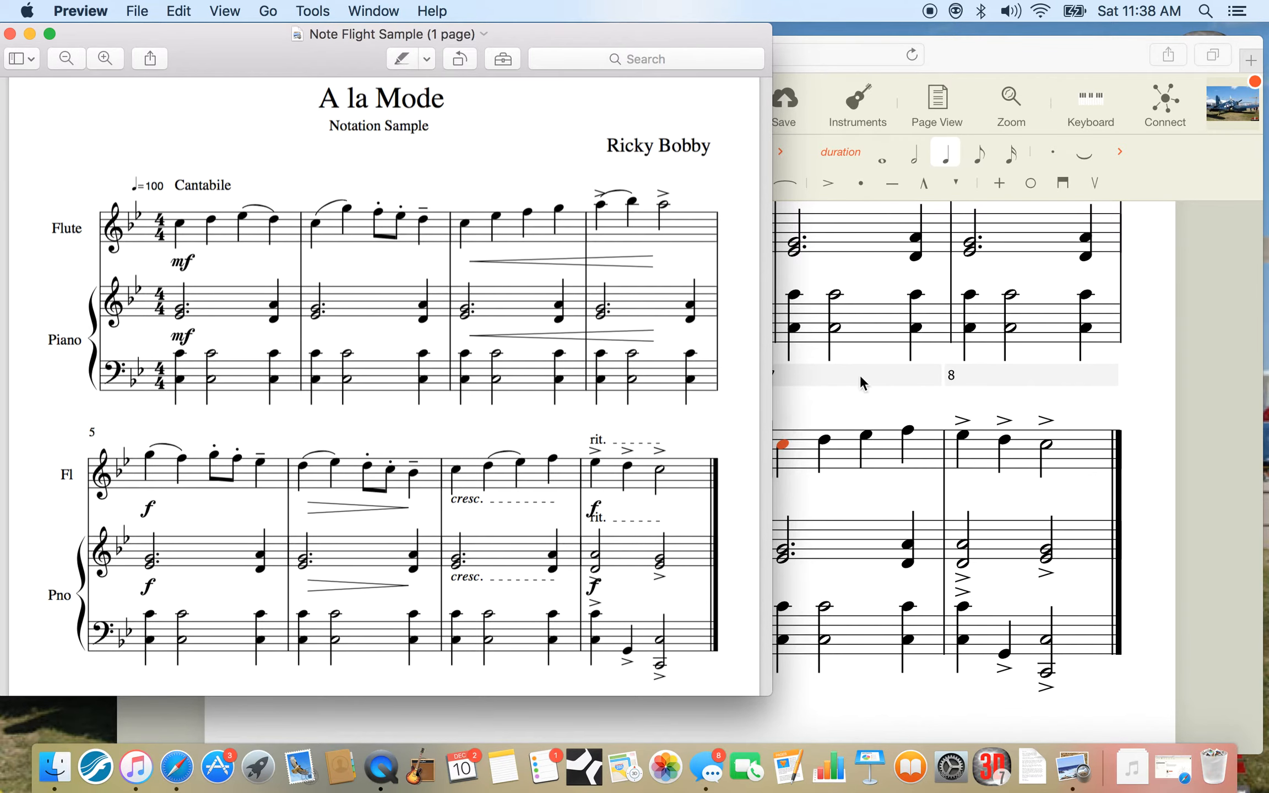
left_click(933, 345)
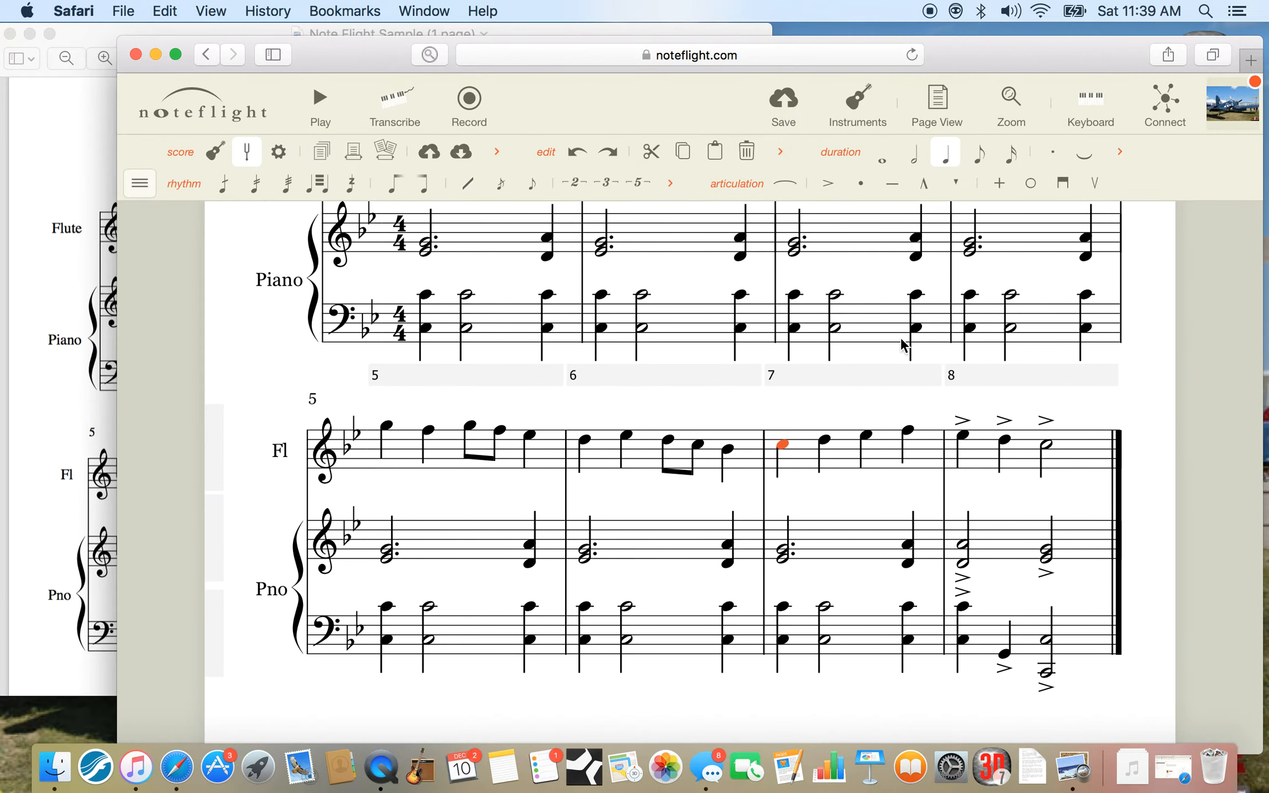
scroll(876, 460, "up", 10)
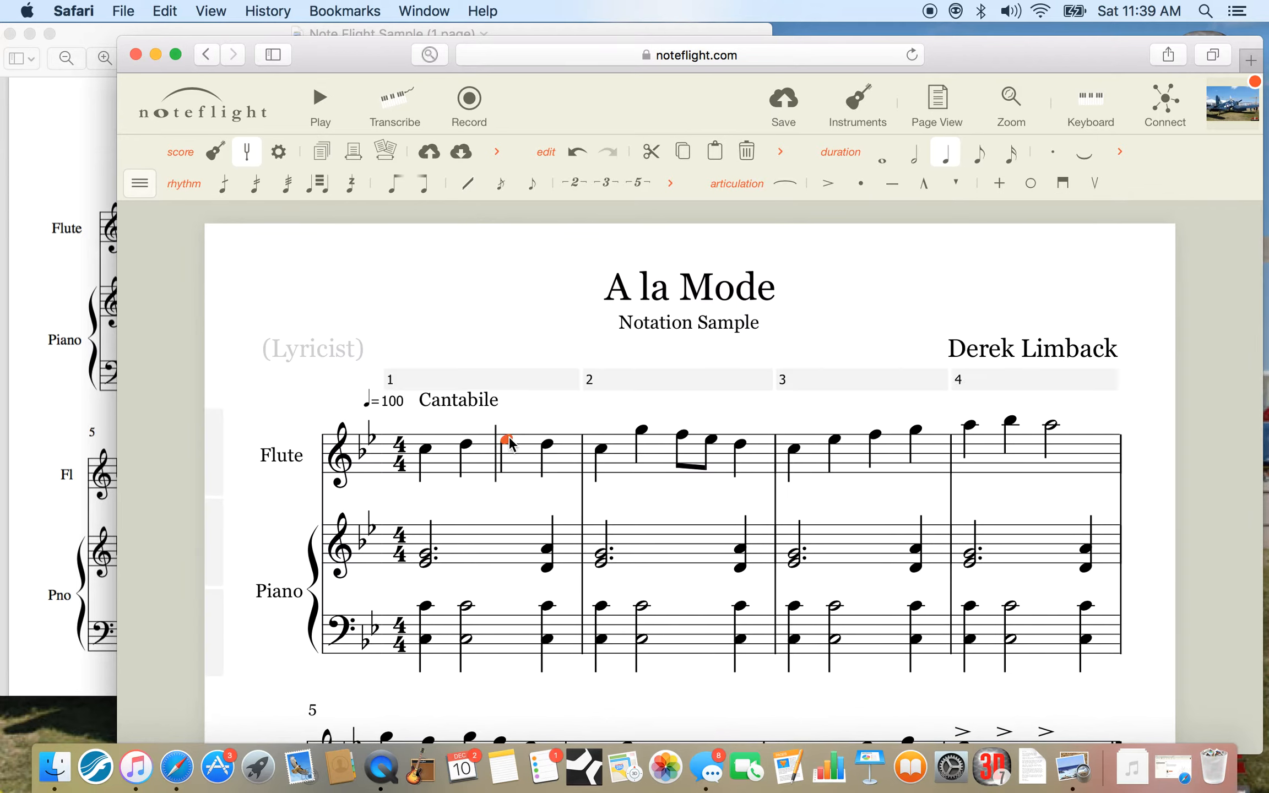
left_click(519, 436)
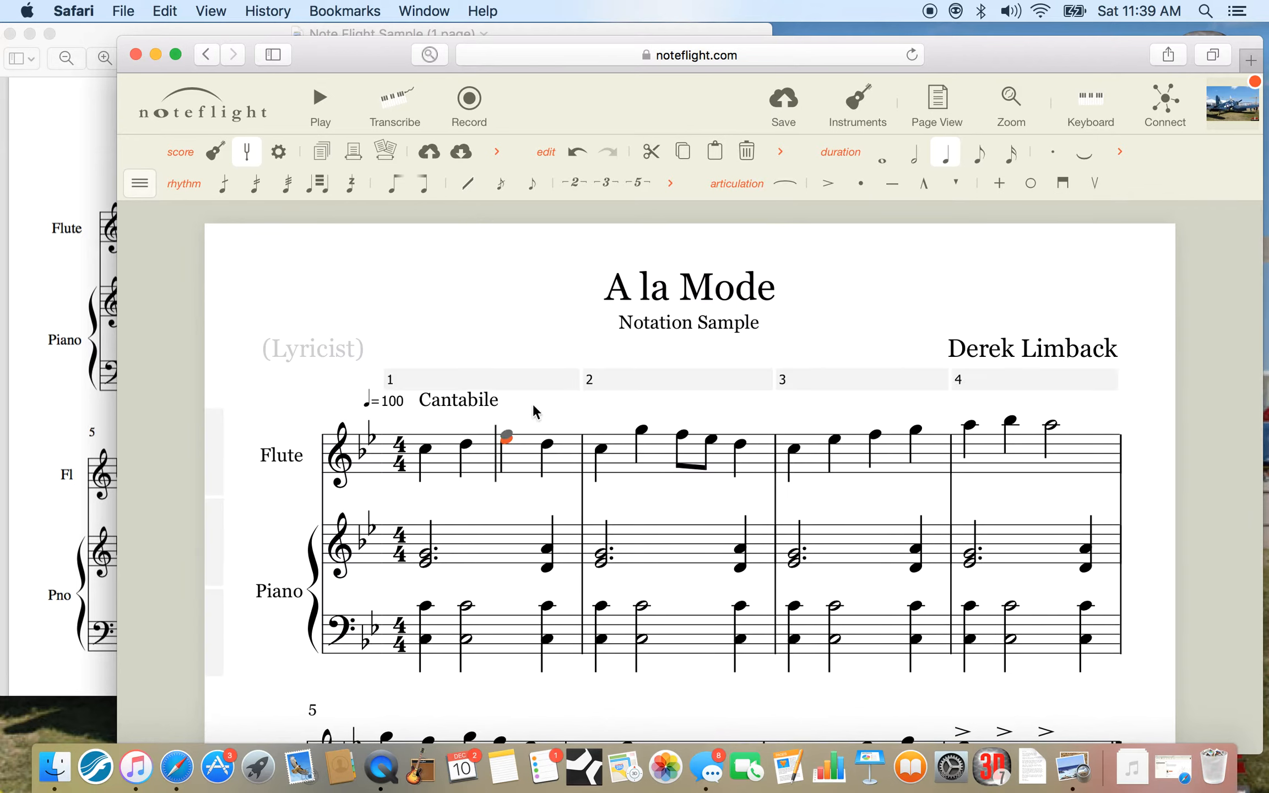
left_click(781, 187)
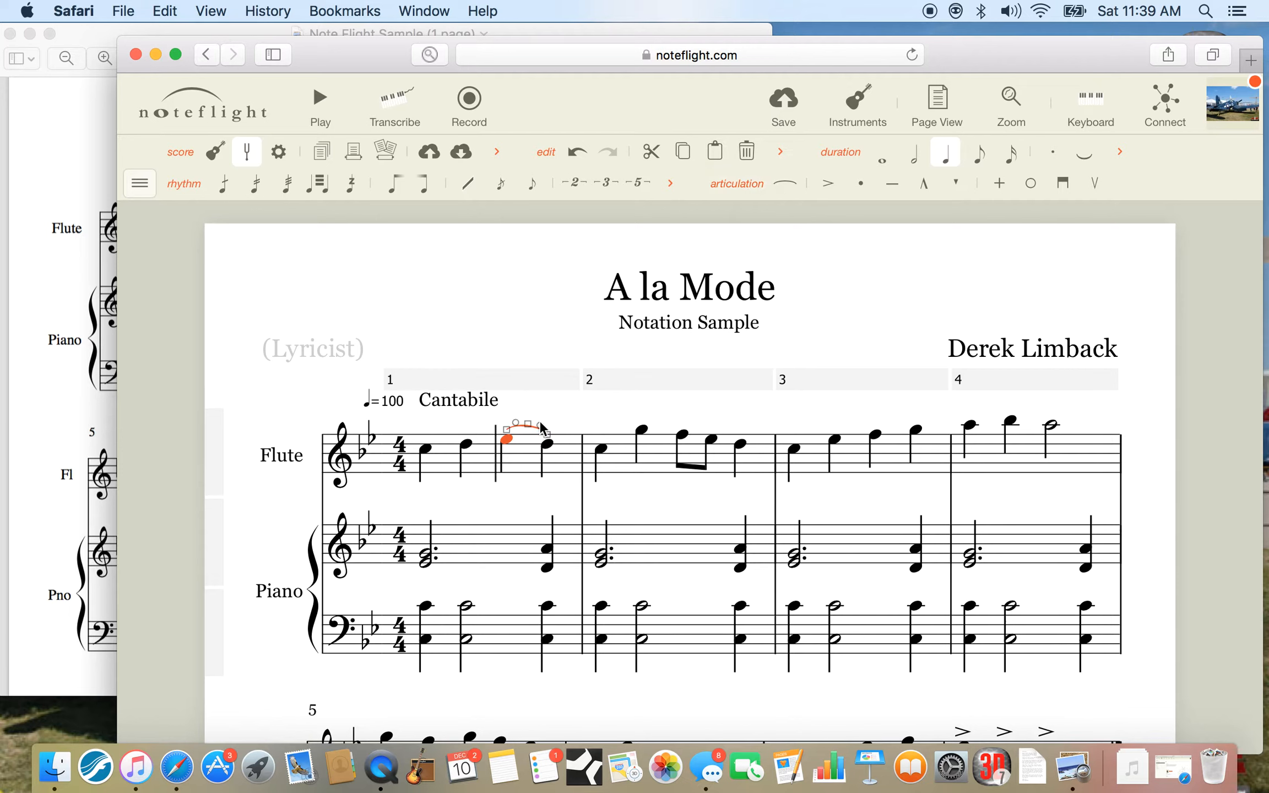
mouse_move(549, 439)
left_mouse_down()
mouse_move(628, 420)
mouse_move(570, 423)
mouse_move(691, 414)
mouse_move(916, 419)
mouse_move(655, 418)
mouse_move(553, 424)
mouse_move(548, 441)
left_mouse_up()
Check measure 2 in the Preview reference and slur its first flute note to the second in Noteflight.
left_click(67, 142)
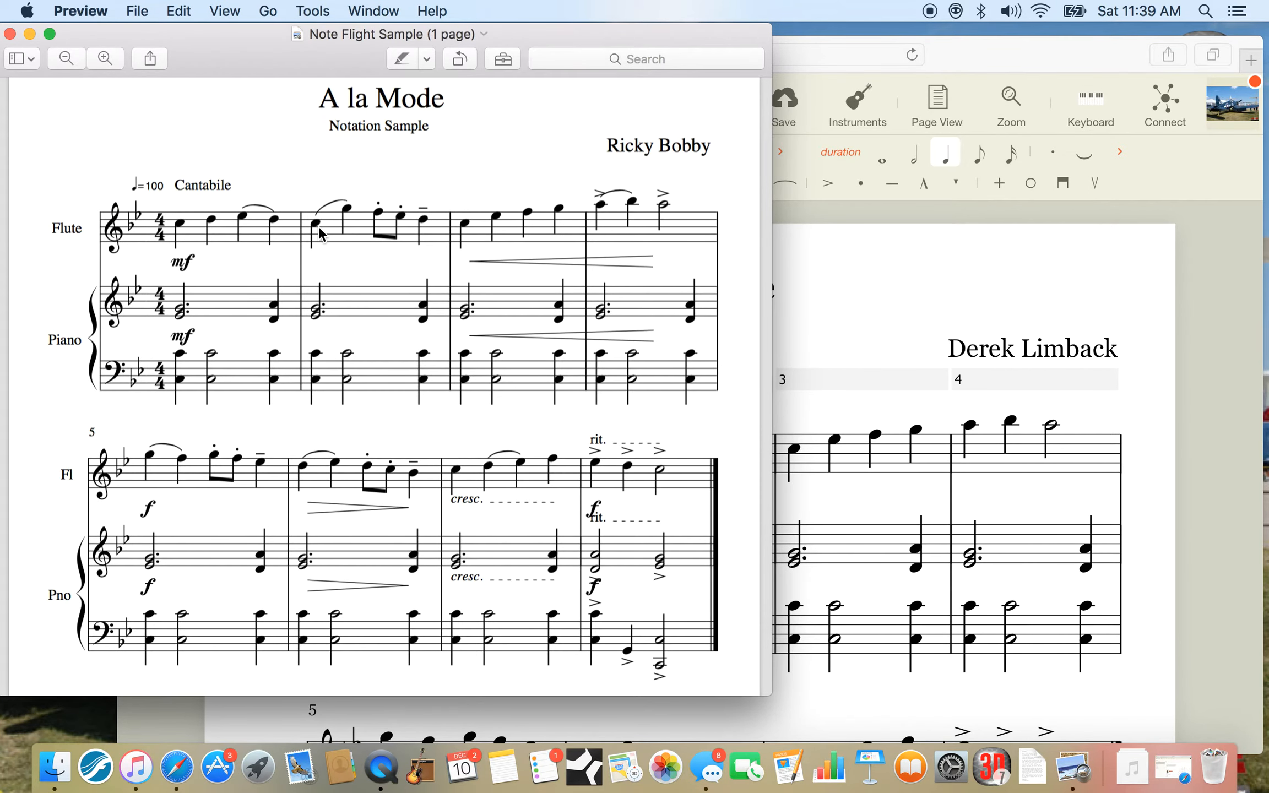
left_click(826, 410)
left_click(612, 451)
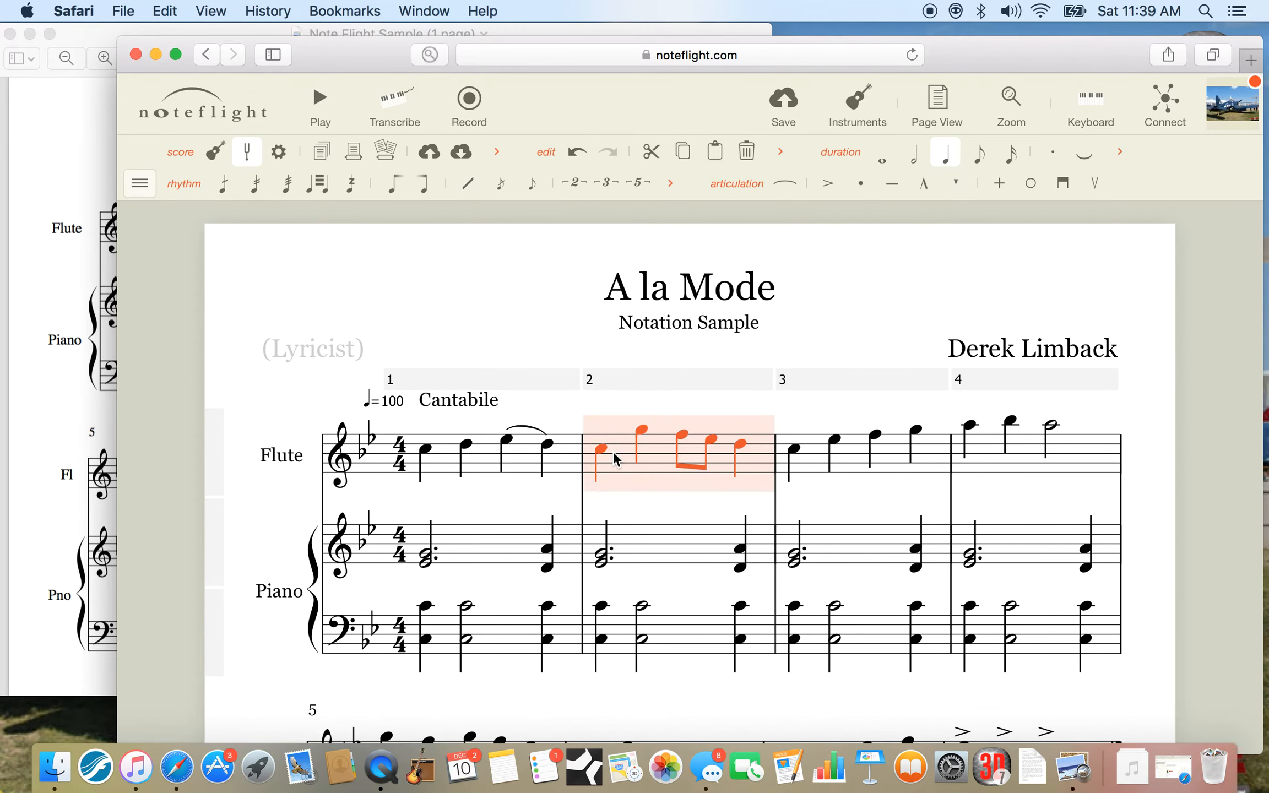
left_click(601, 450)
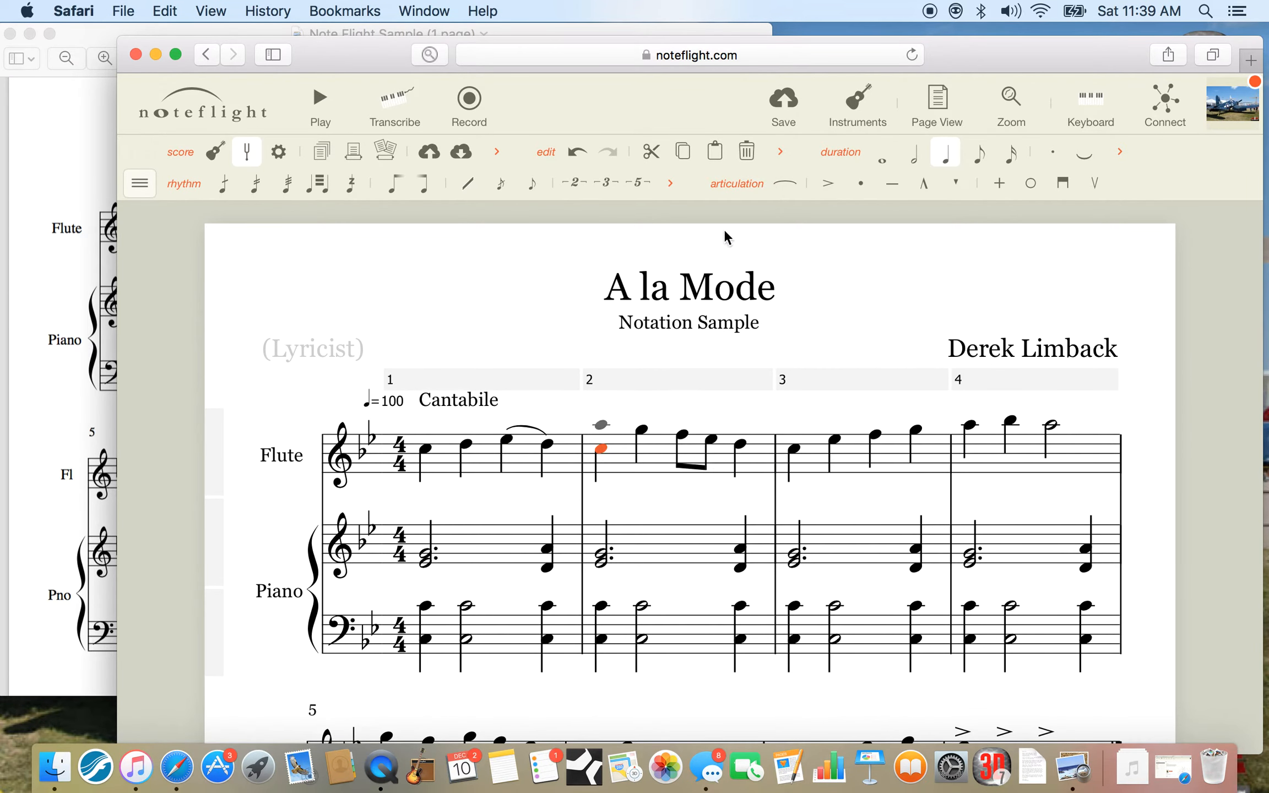
left_click(783, 184)
Recheck the Preview reference and add a staccato dot to the first eighth note of the flute's measure 2 in Noteflight.
left_click(82, 160)
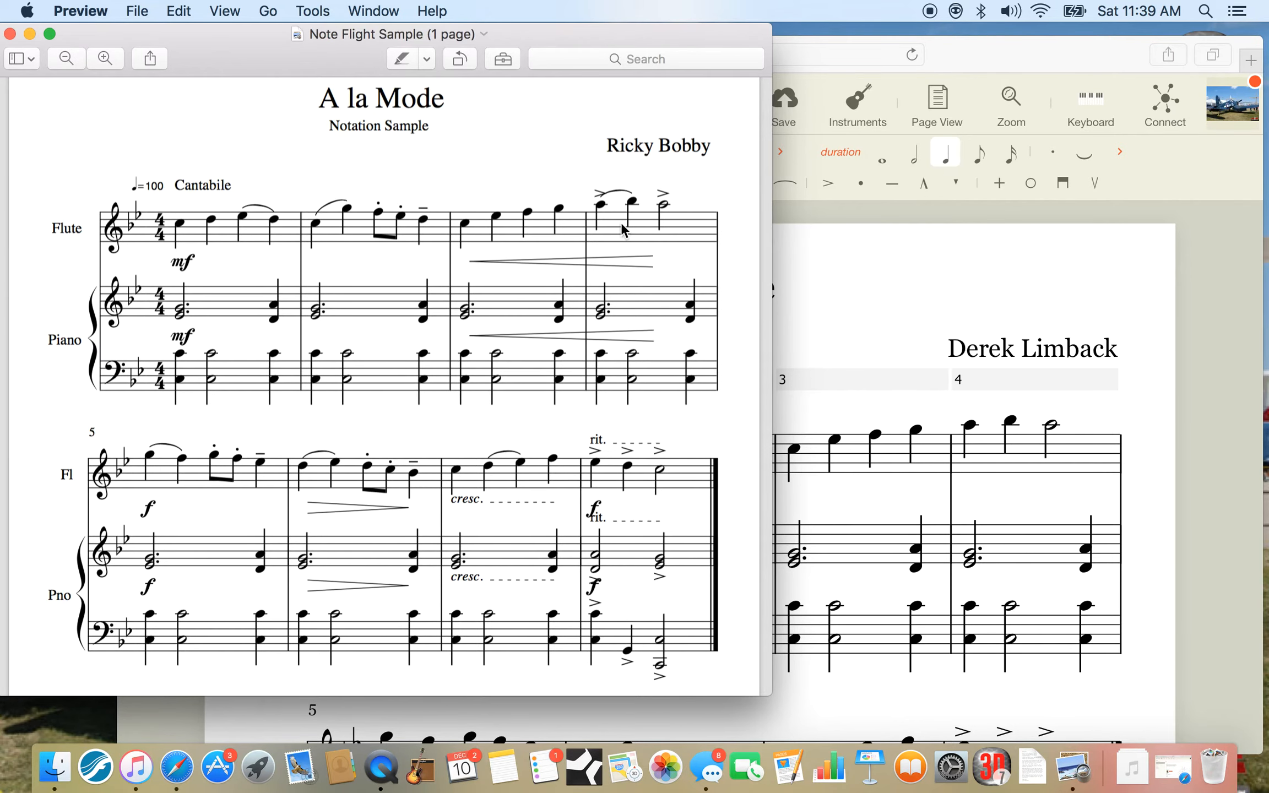
left_click(831, 405)
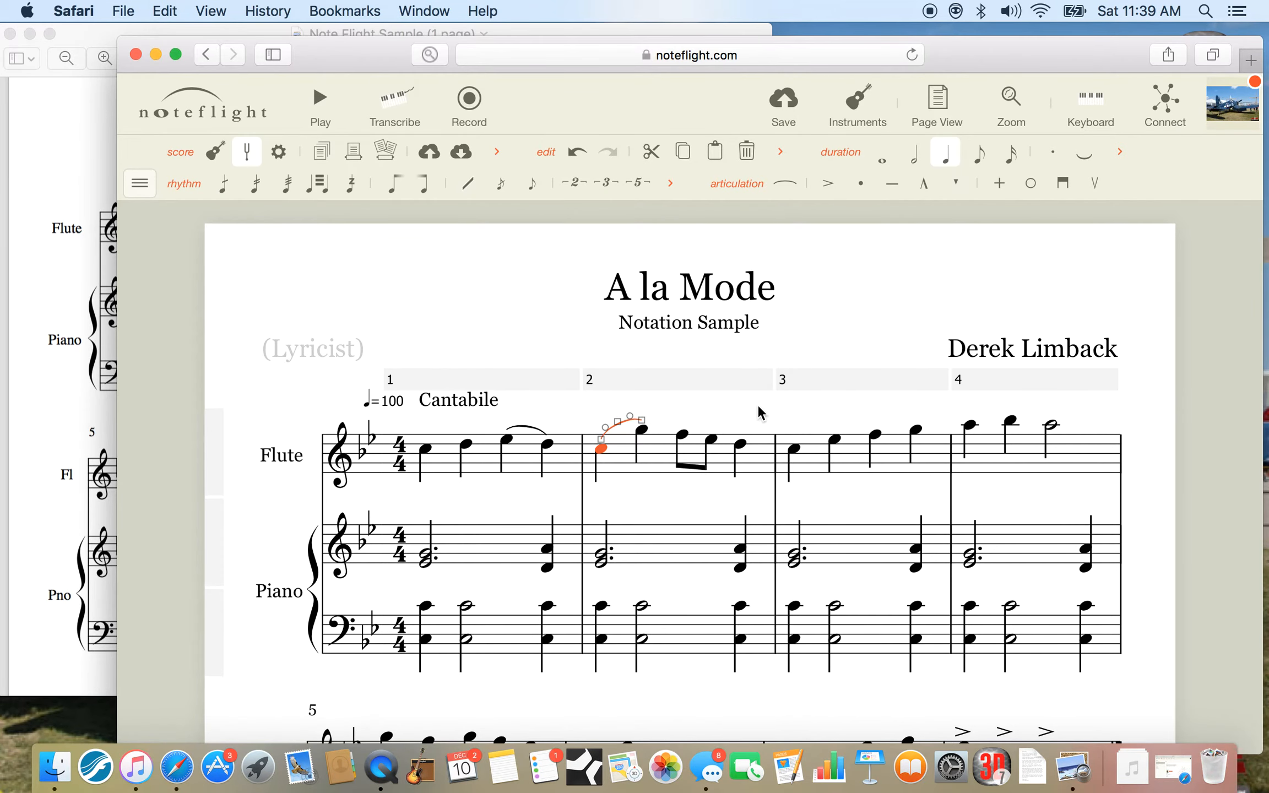
left_click(682, 436)
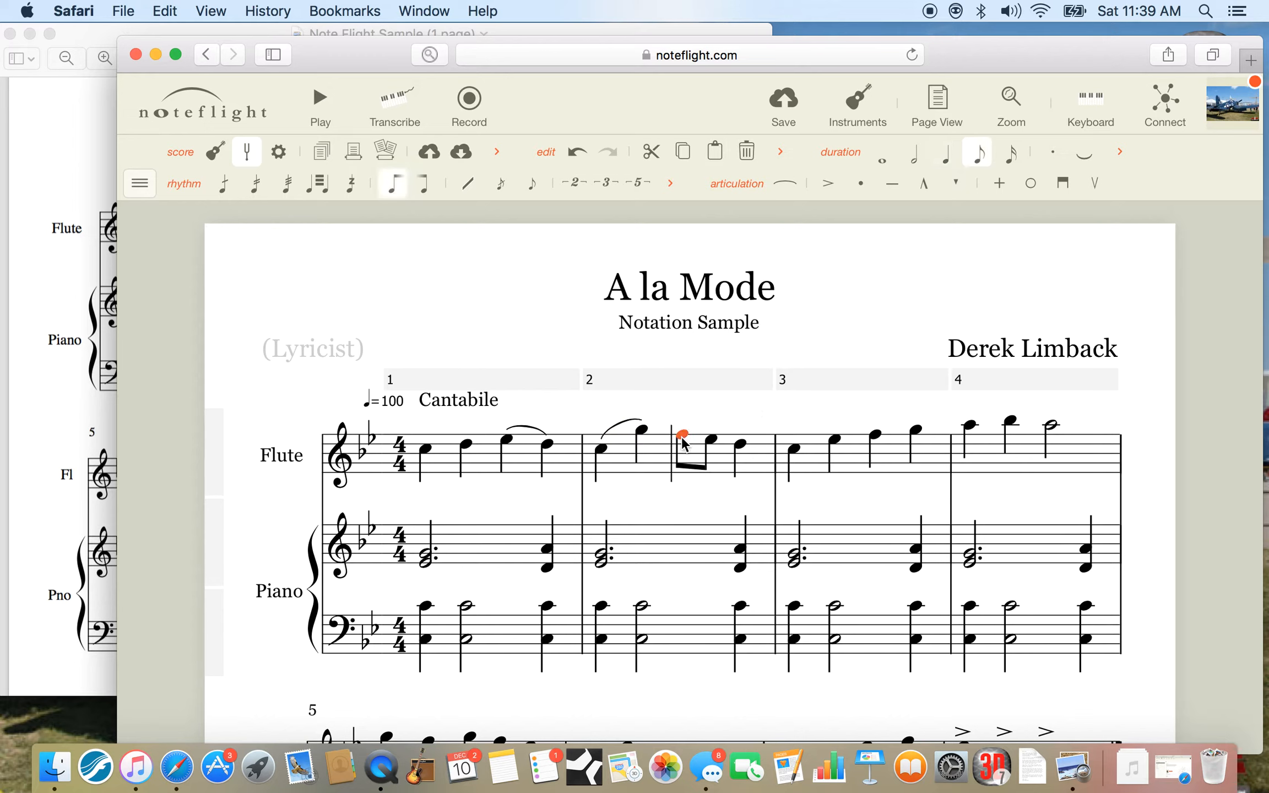
left_click(861, 187)
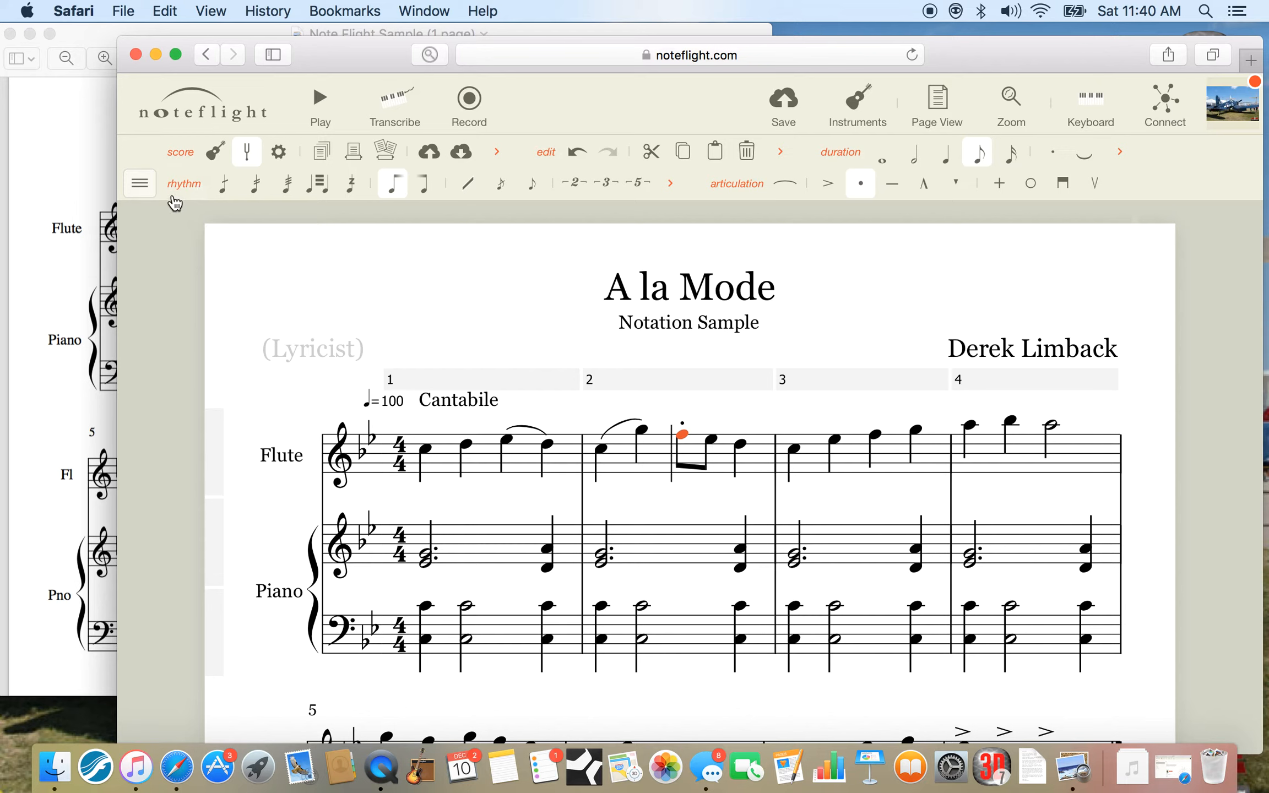
Hide the duration tools from the toolbar.
left_click(141, 183)
left_click(134, 236)
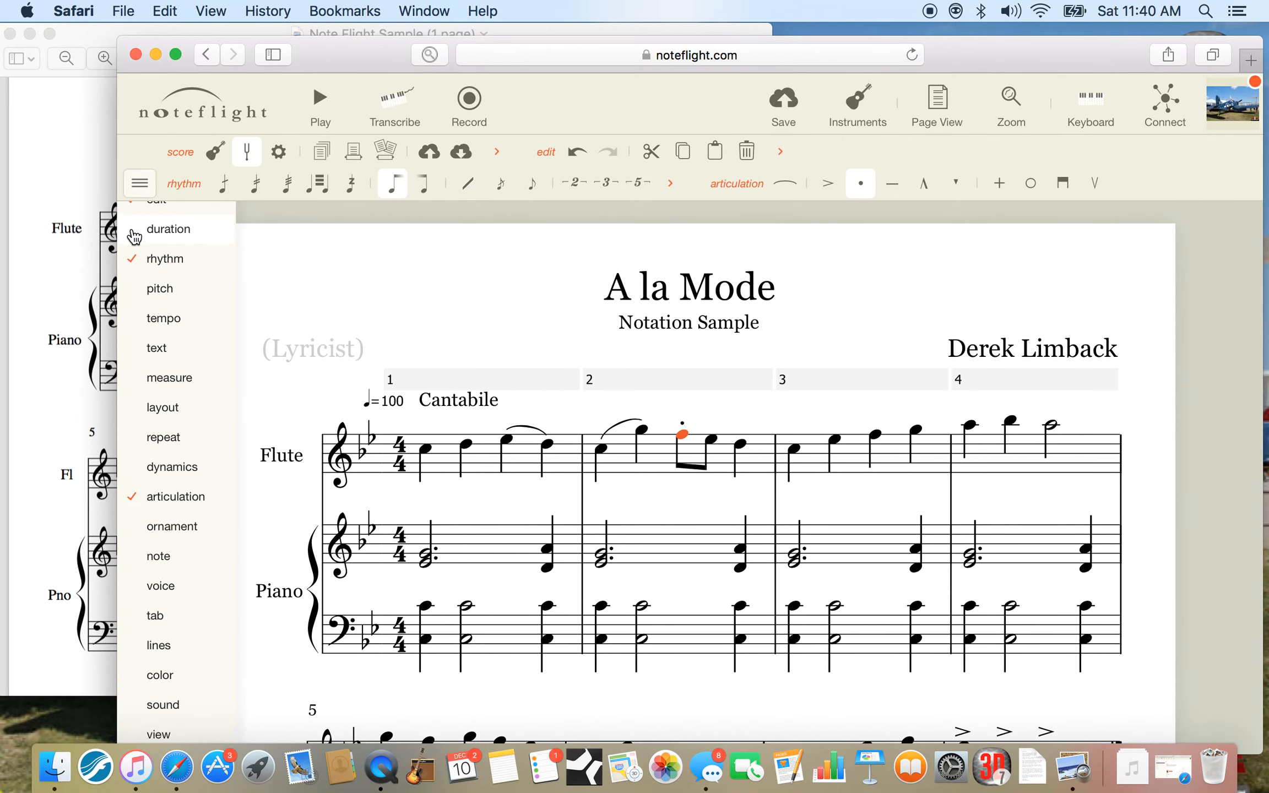
left_click(552, 247)
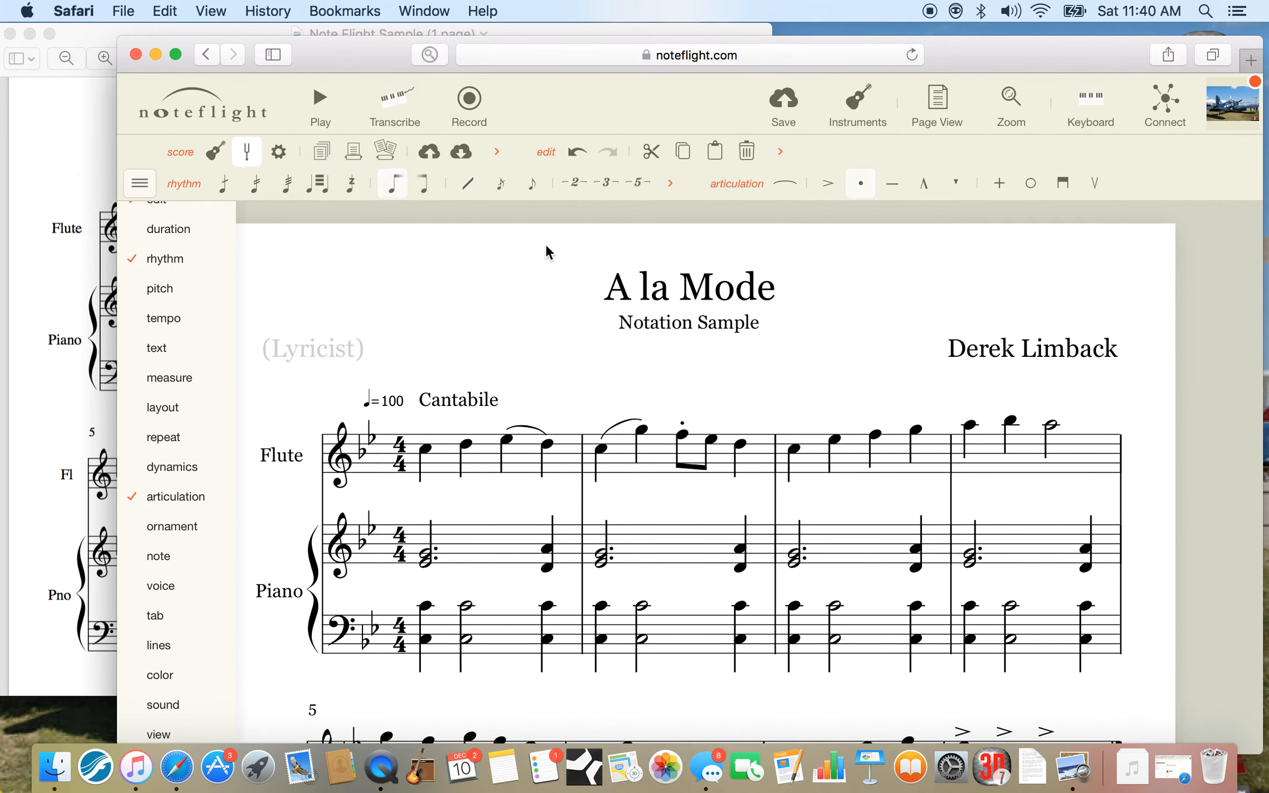
Add a staccato dot to the second eighth note of the flute's measure 2.
left_click(712, 444)
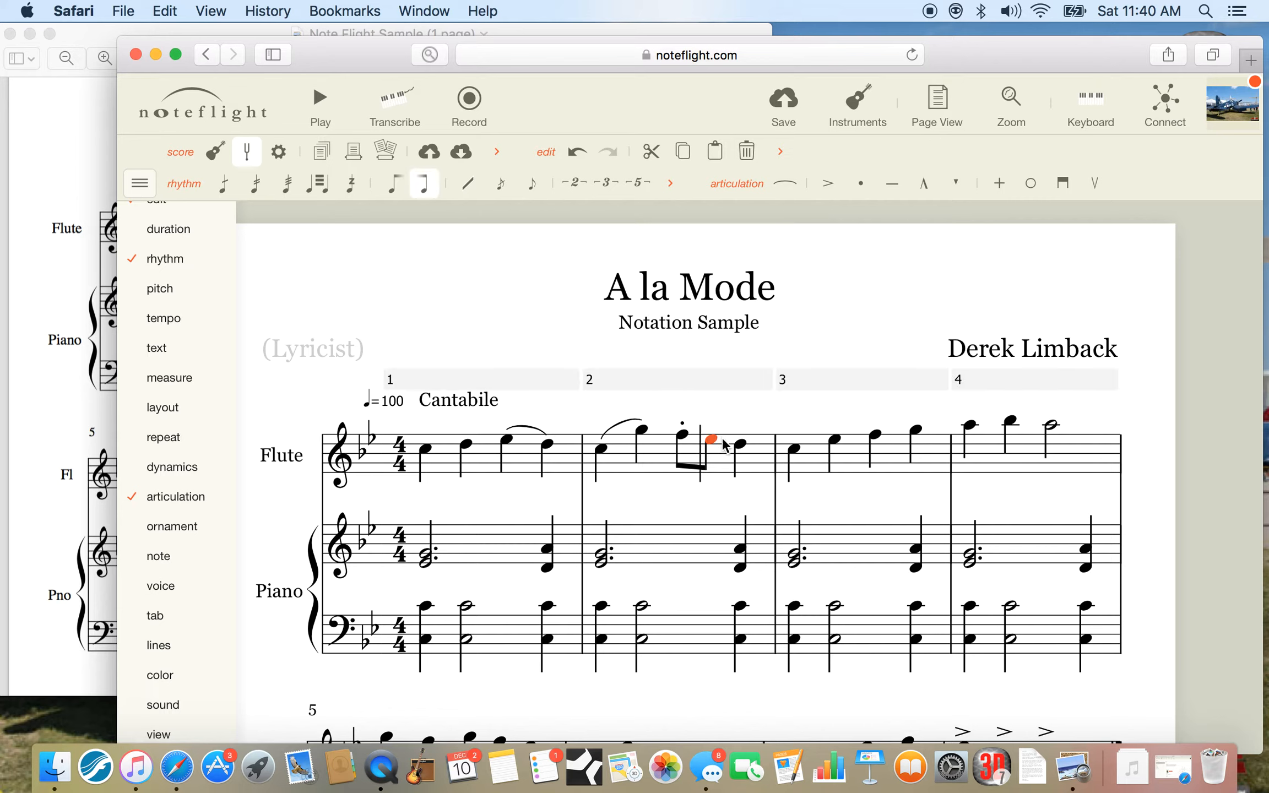
left_click(862, 185)
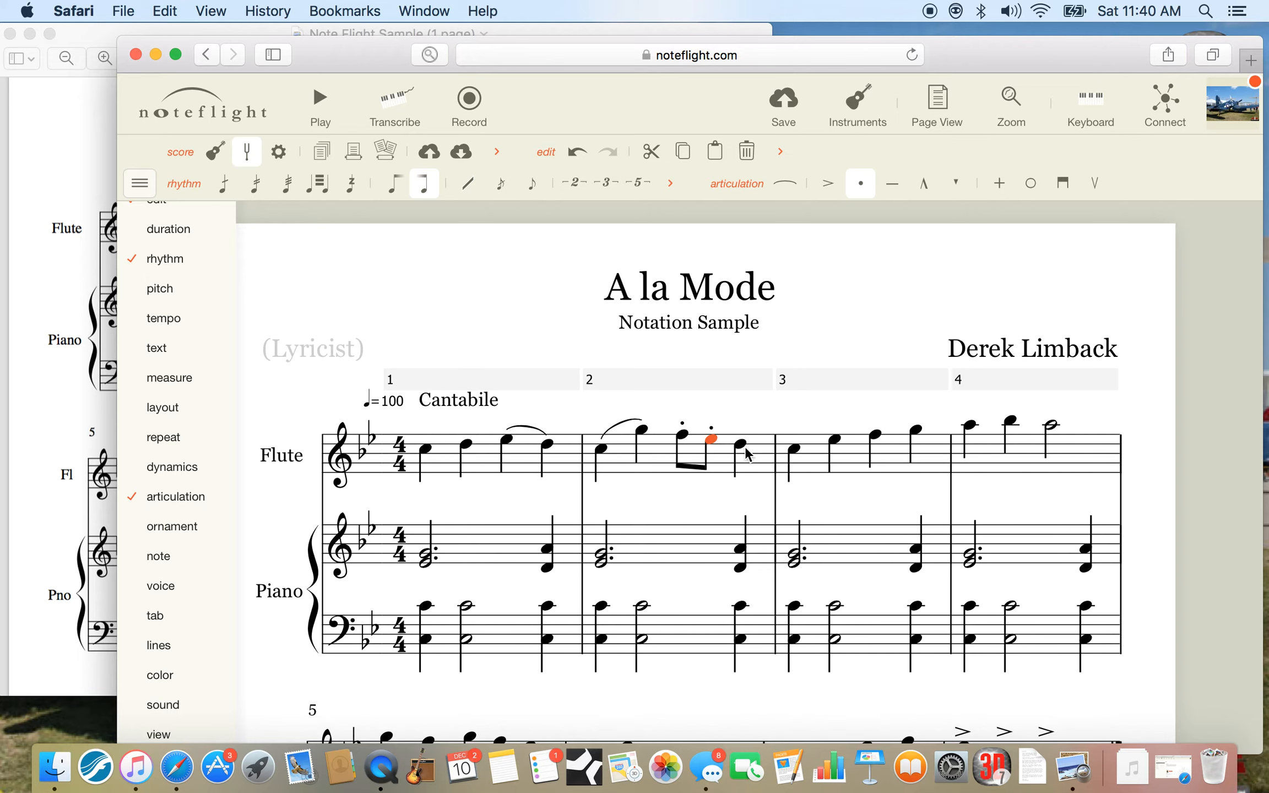
Try staccato dots on all the flute notes of measure 3 at once and remove them again.
left_click(826, 457)
left_click(860, 186)
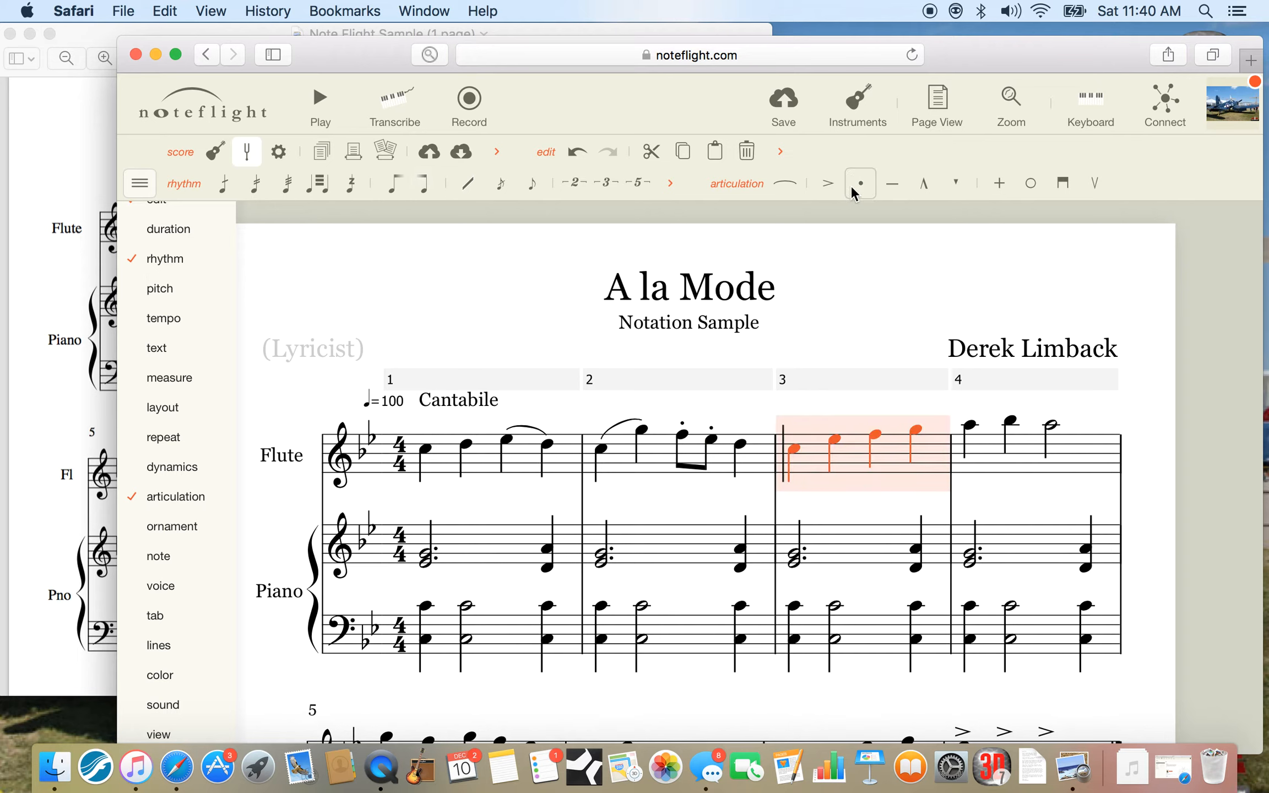
left_click(870, 338)
left_click(849, 464)
left_click(860, 188)
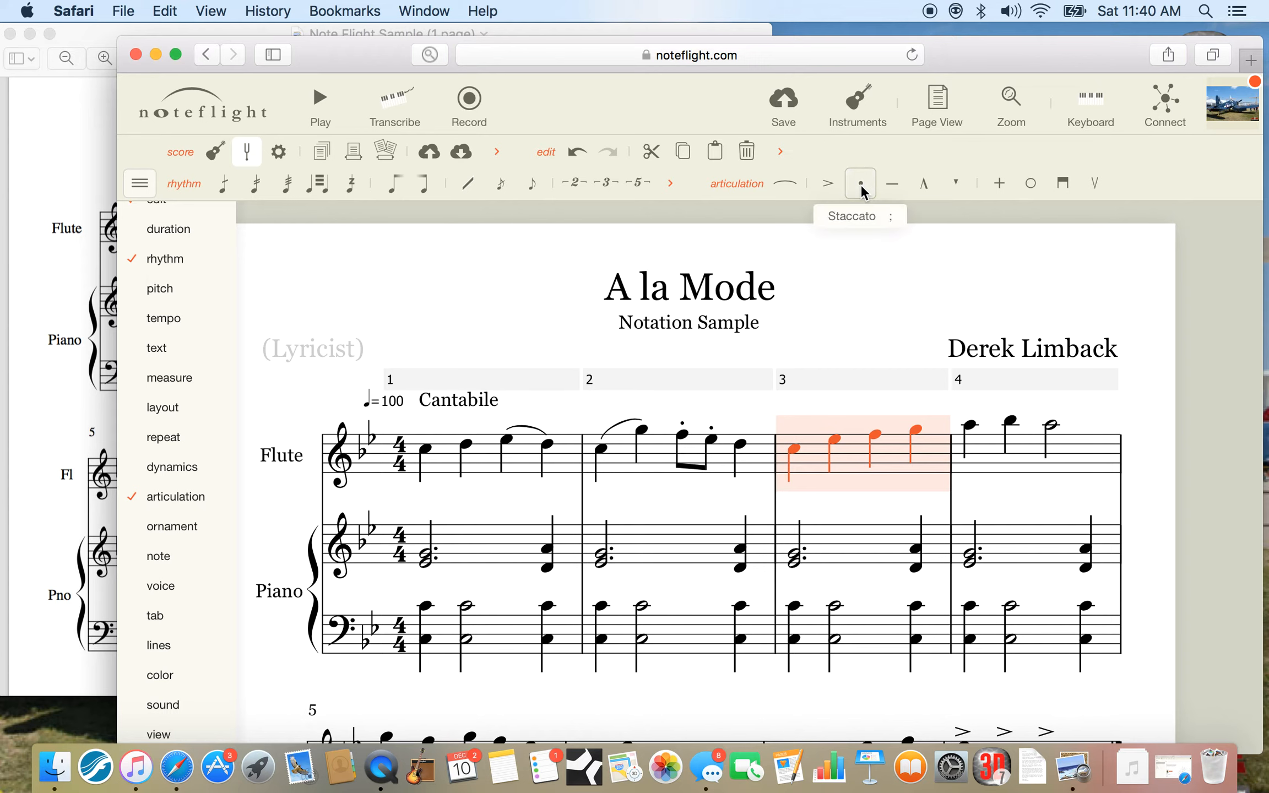
left_click(864, 297)
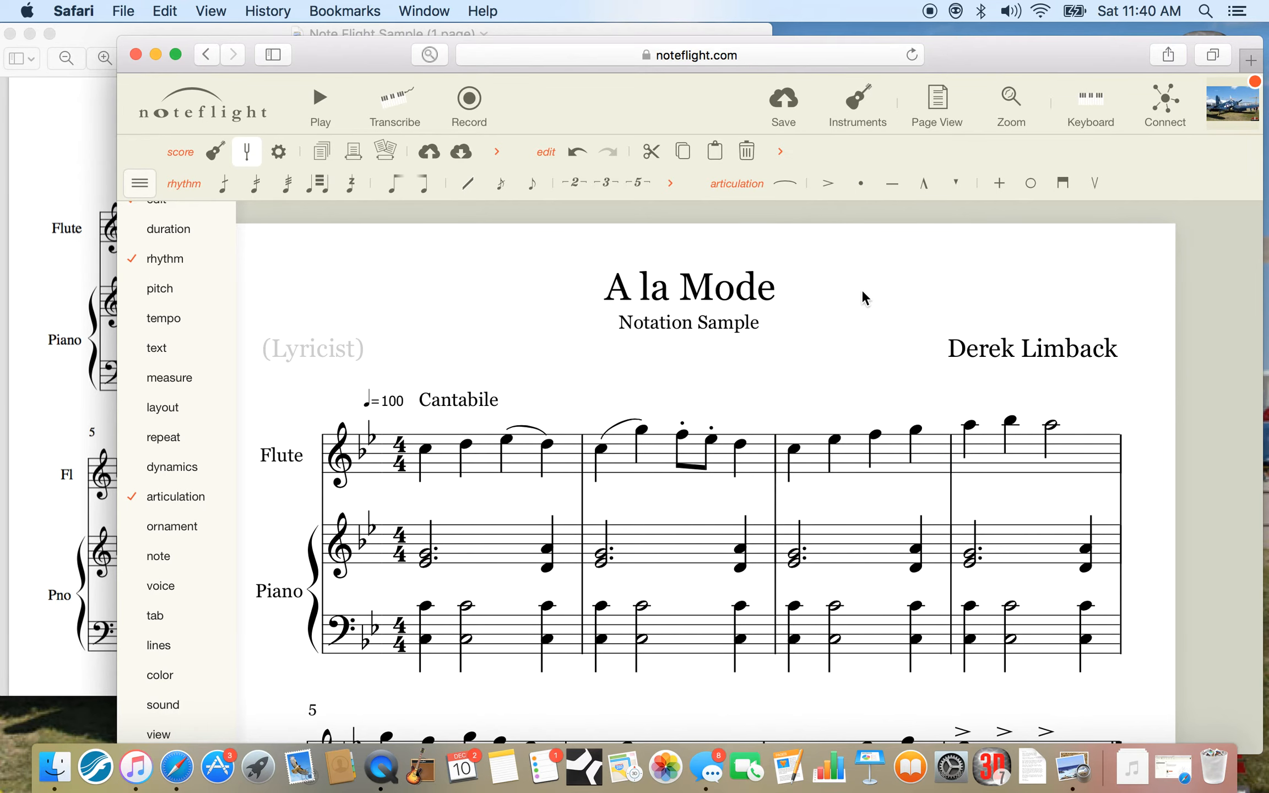
Check measure 2 in the Preview reference and add a tenuto mark to its last flute note in Noteflight.
left_click(69, 154)
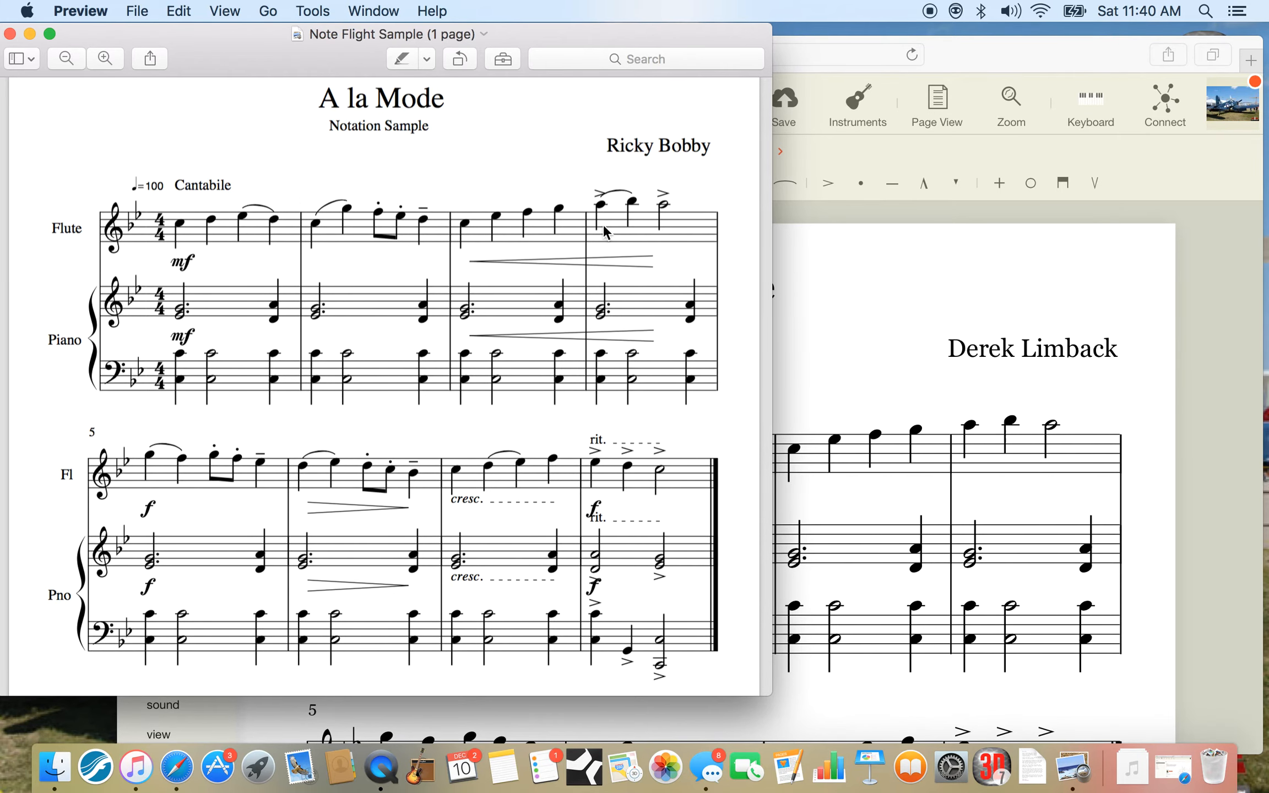
left_click(832, 463)
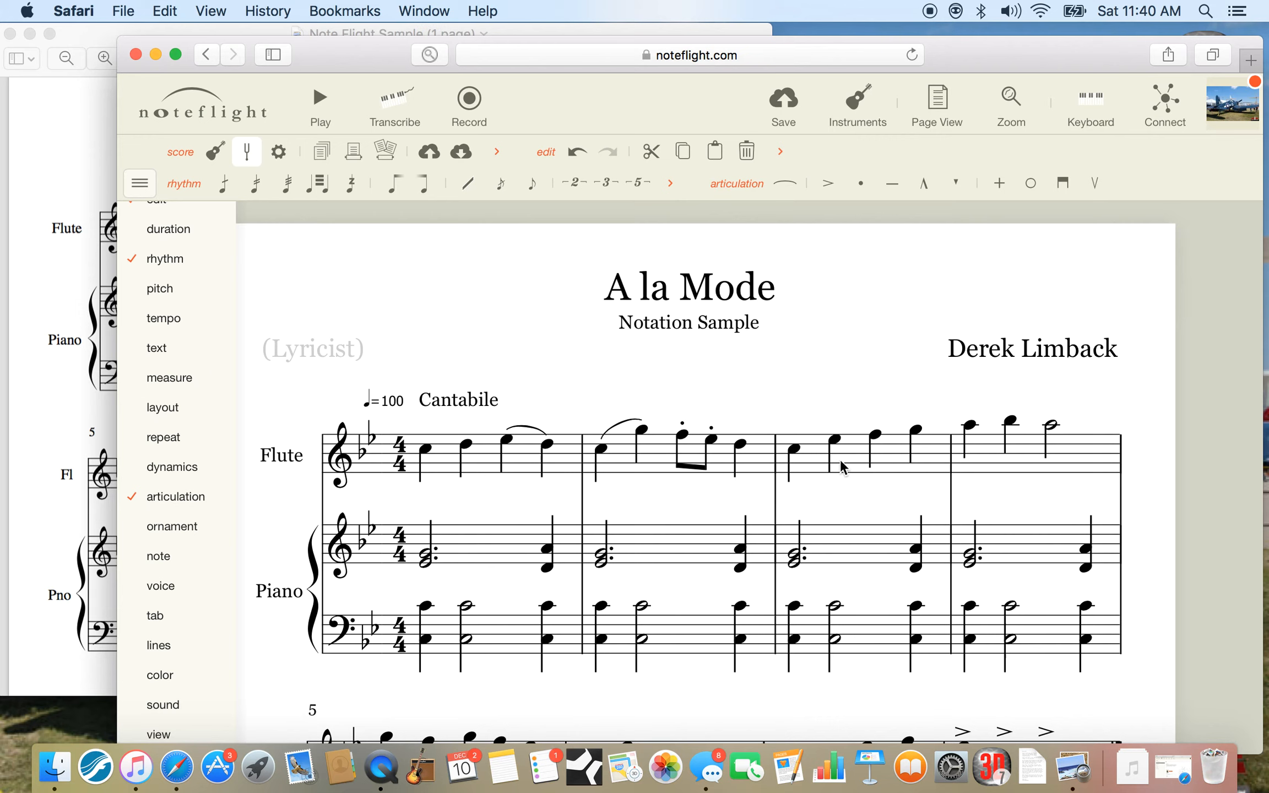
left_click(742, 443)
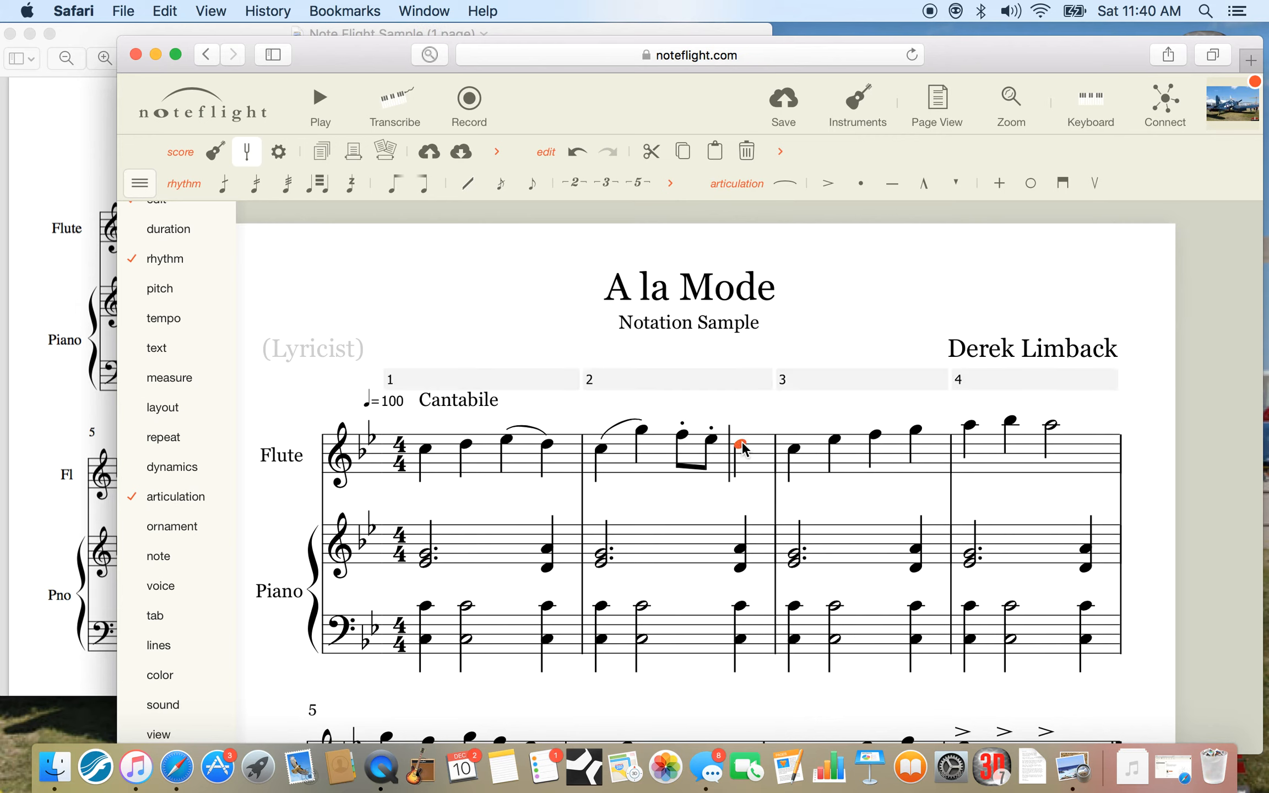
left_click(893, 187)
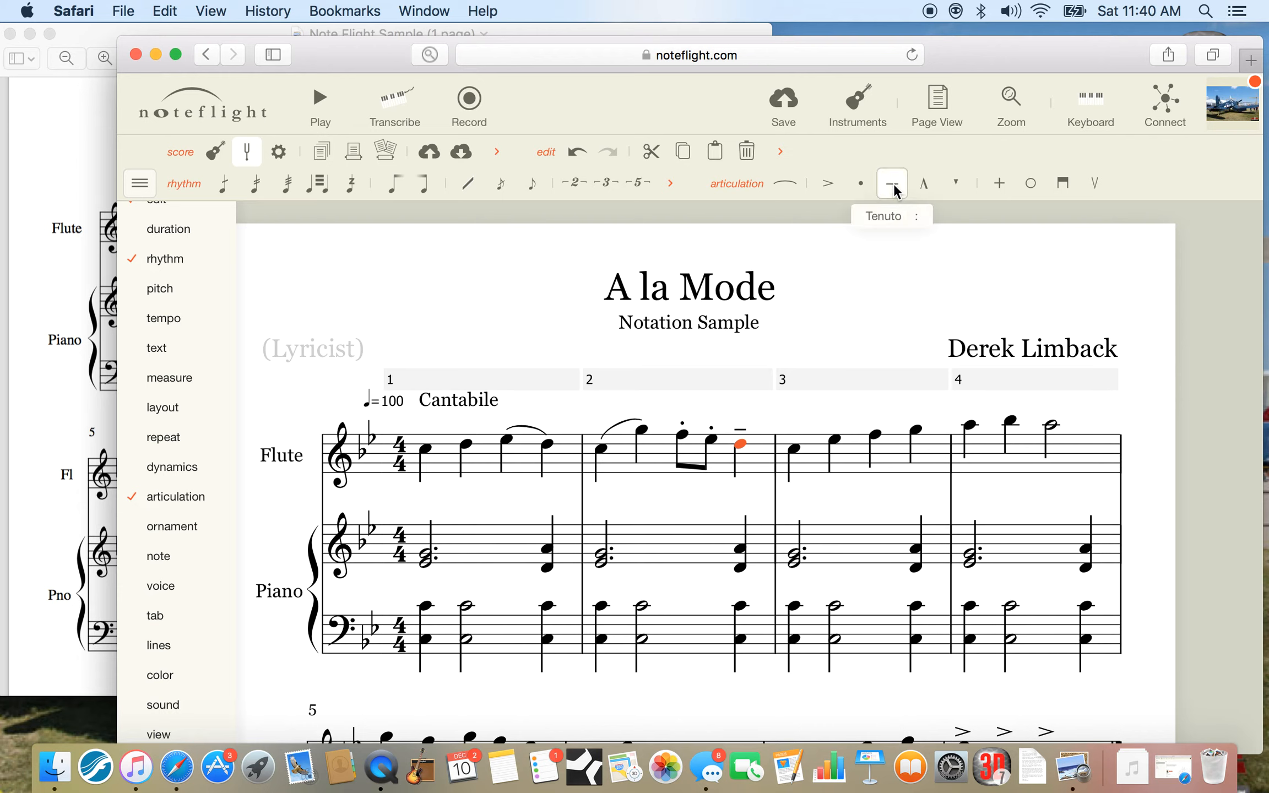
left_click(871, 327)
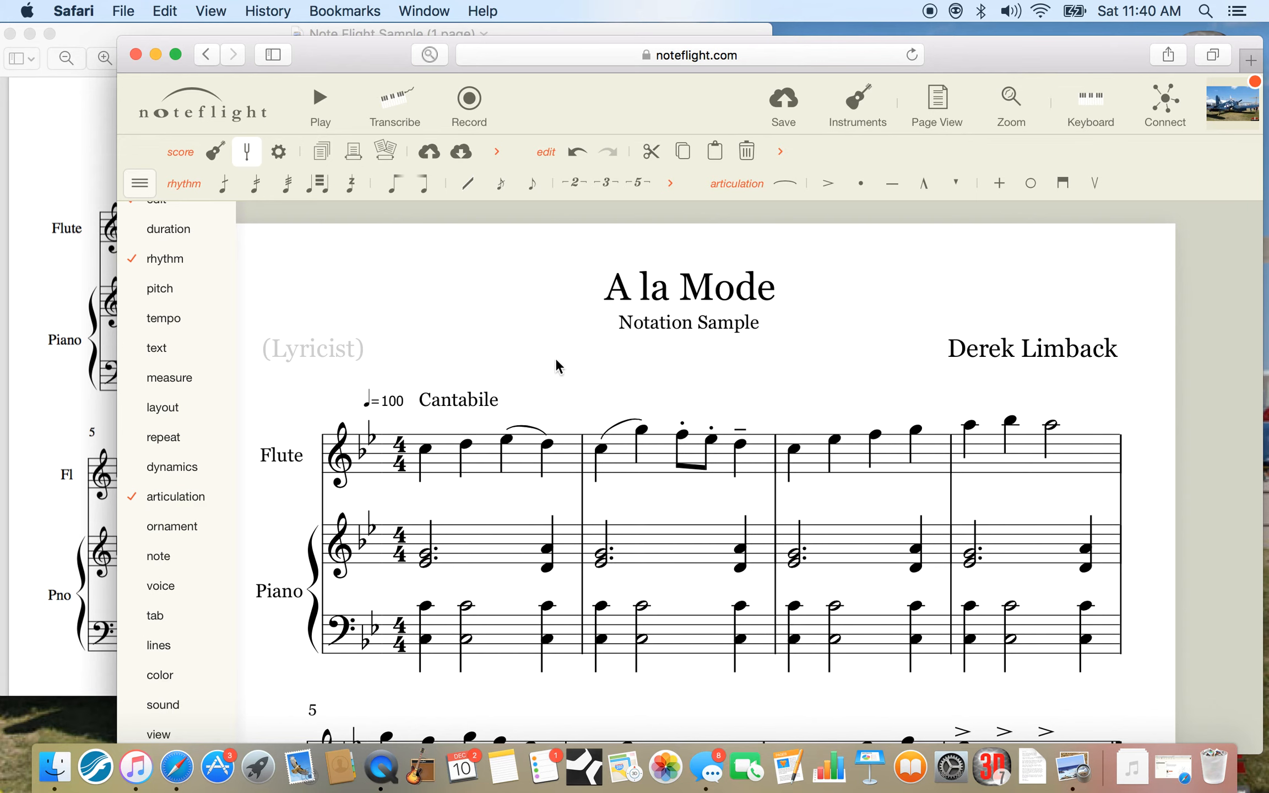
Play the score from the first flute note of measure 1 to hear the articulations, and stop playback in measure 4.
scroll(550, 353, "down", 2)
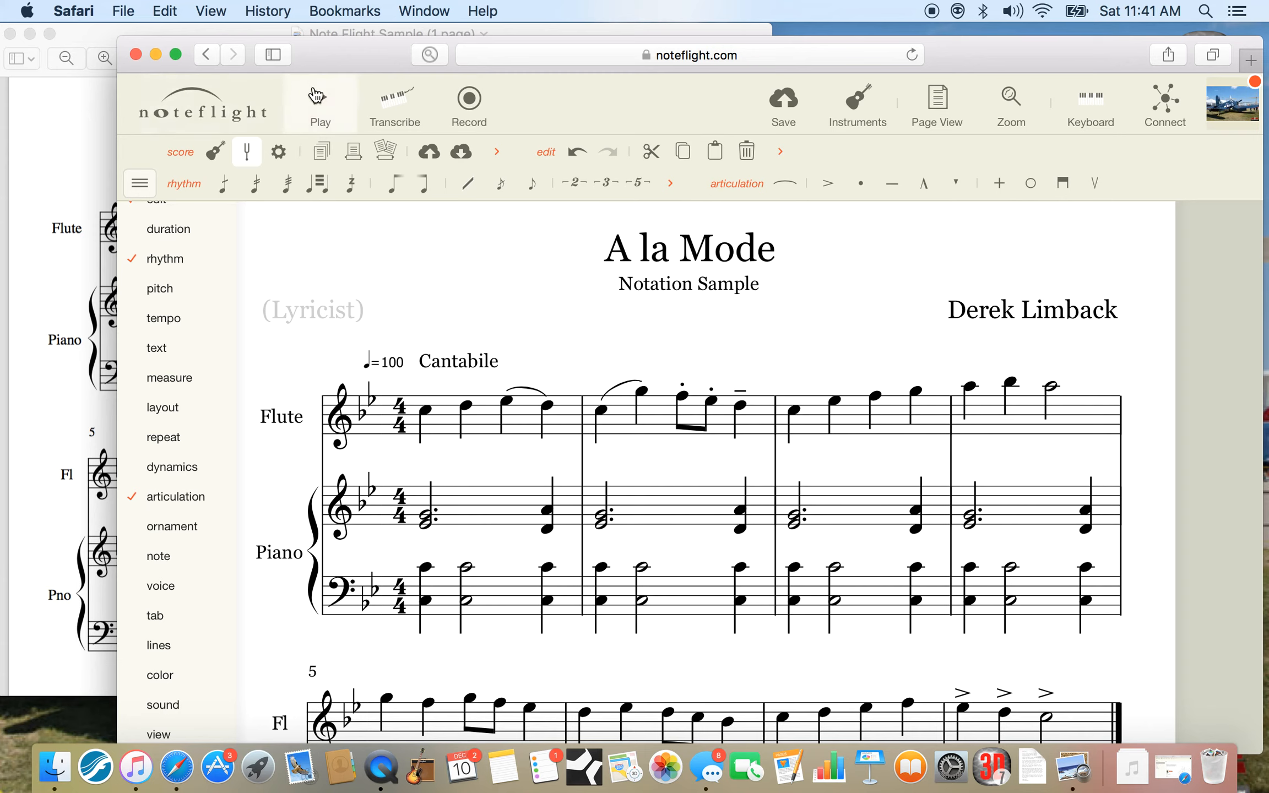
left_click(422, 410)
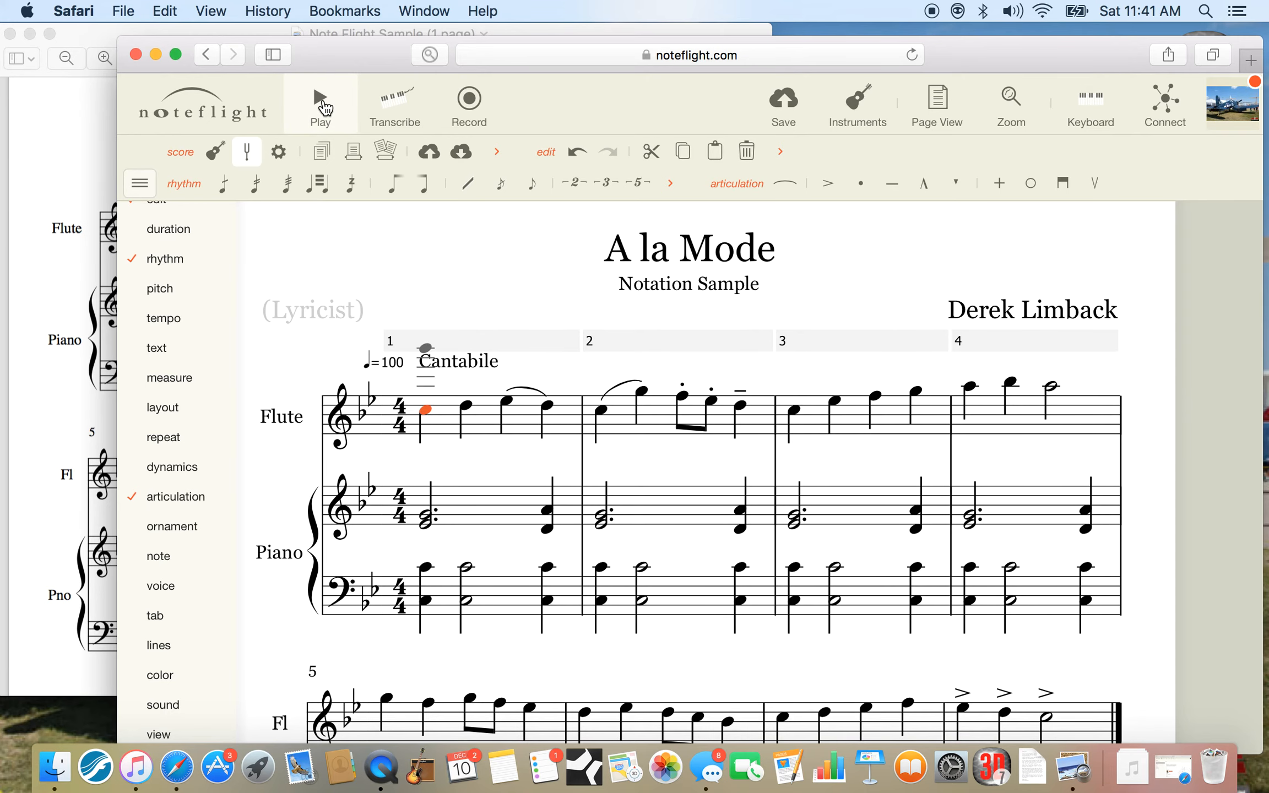
left_click(320, 105)
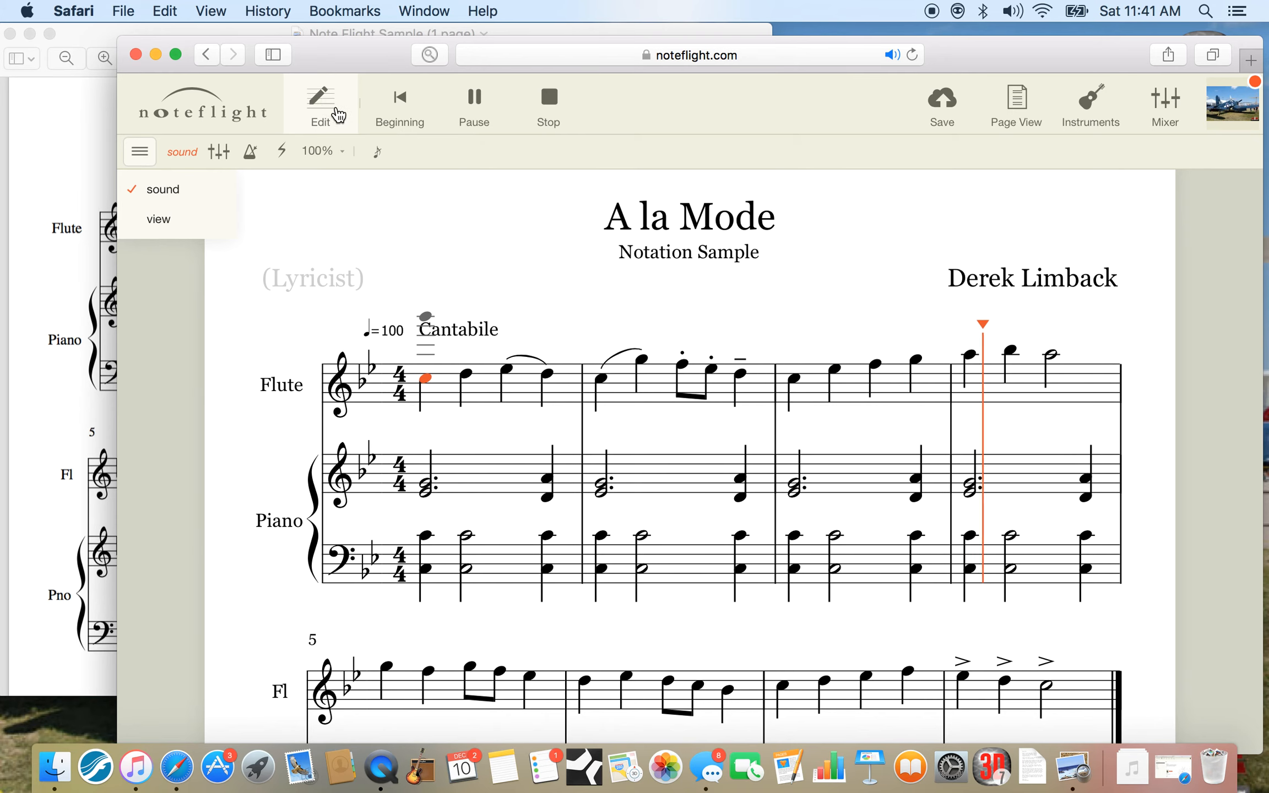
left_click(548, 111)
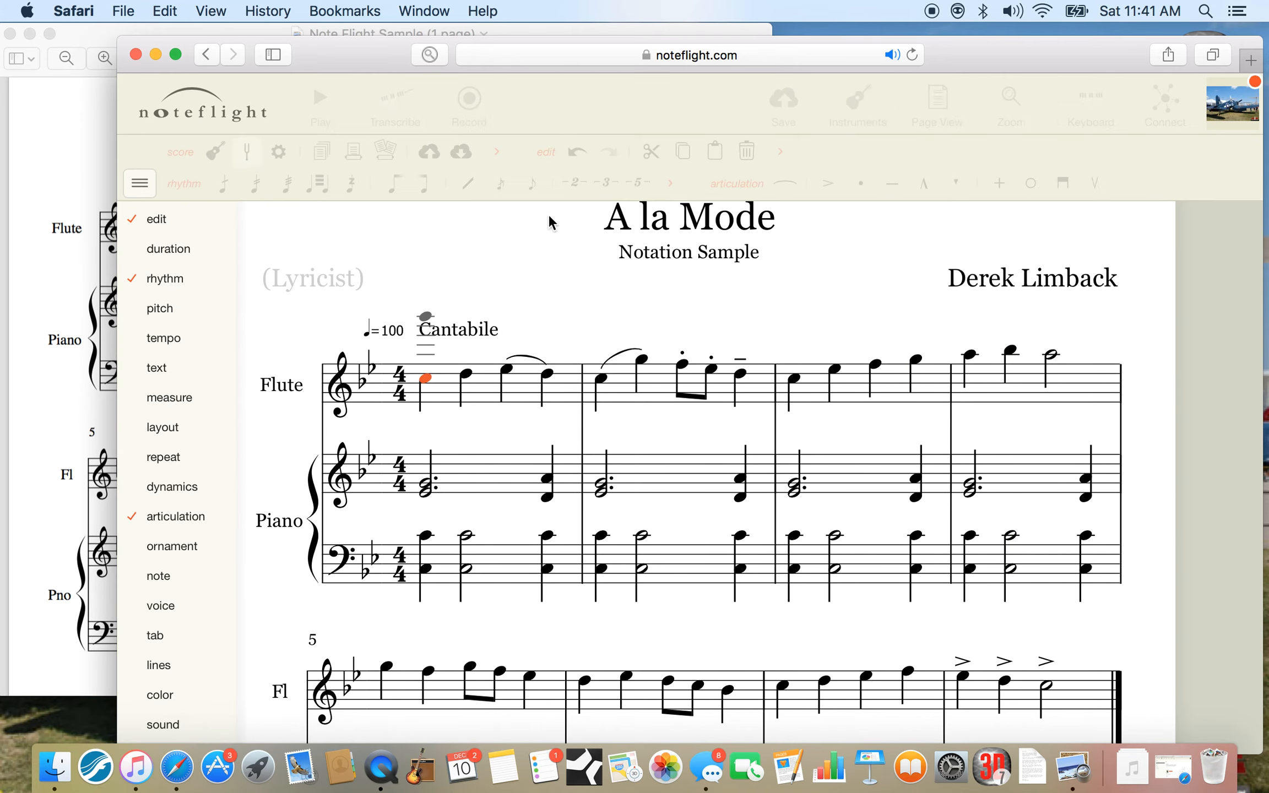
left_click(538, 313)
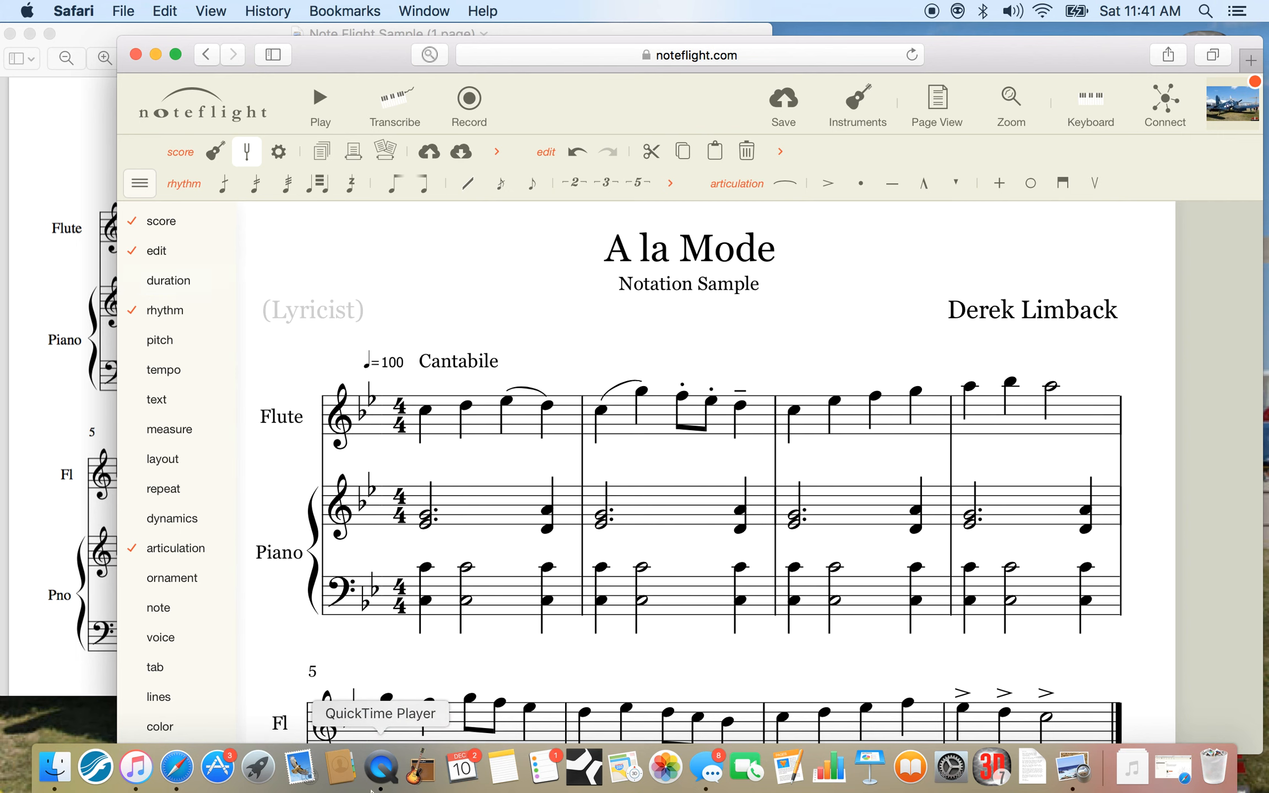
right_click(380, 780)
left_click(380, 781)
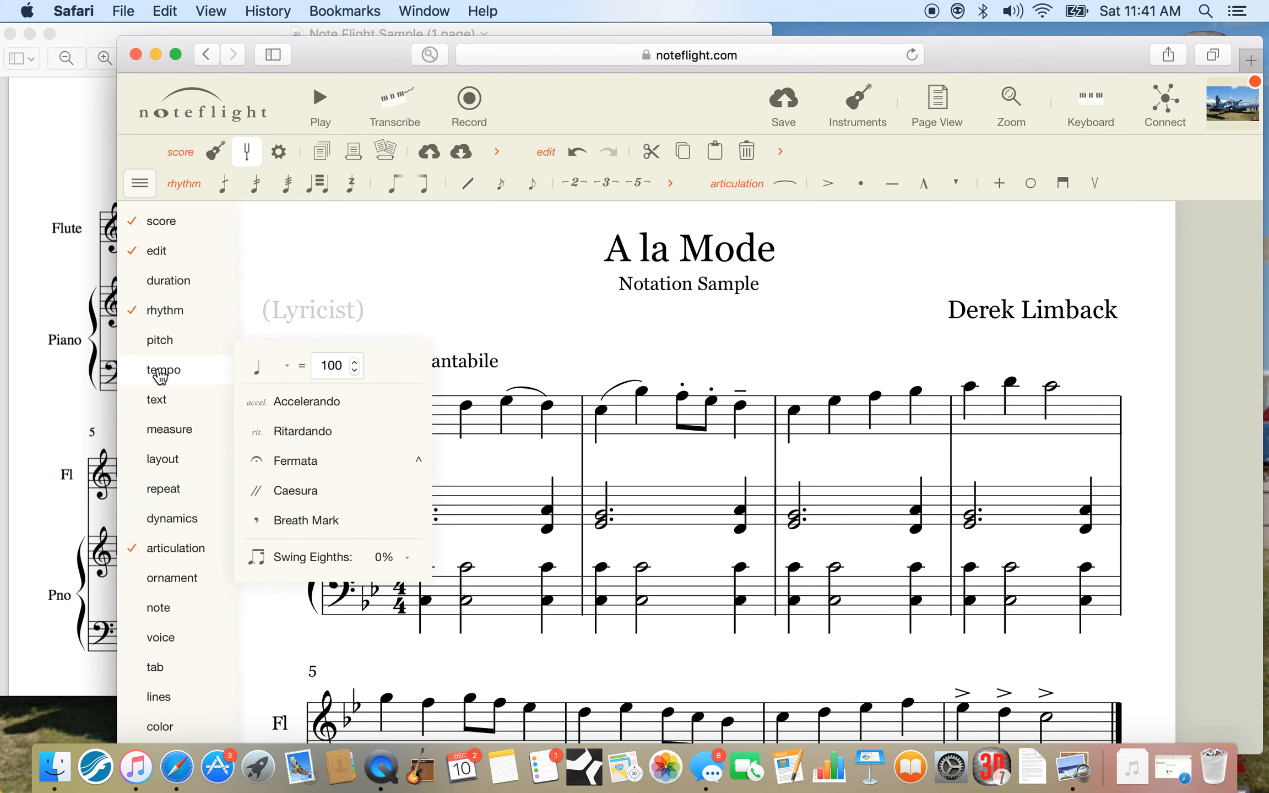
left_click(380, 768)
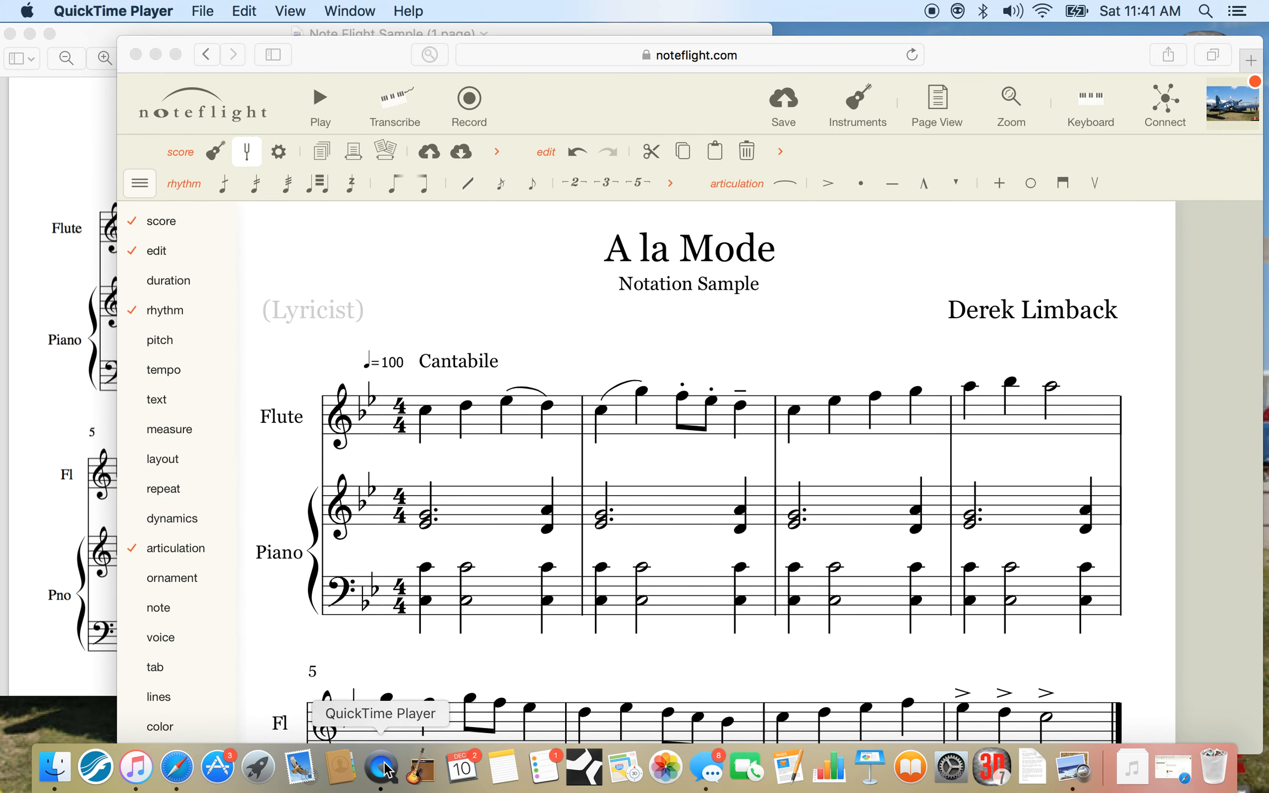